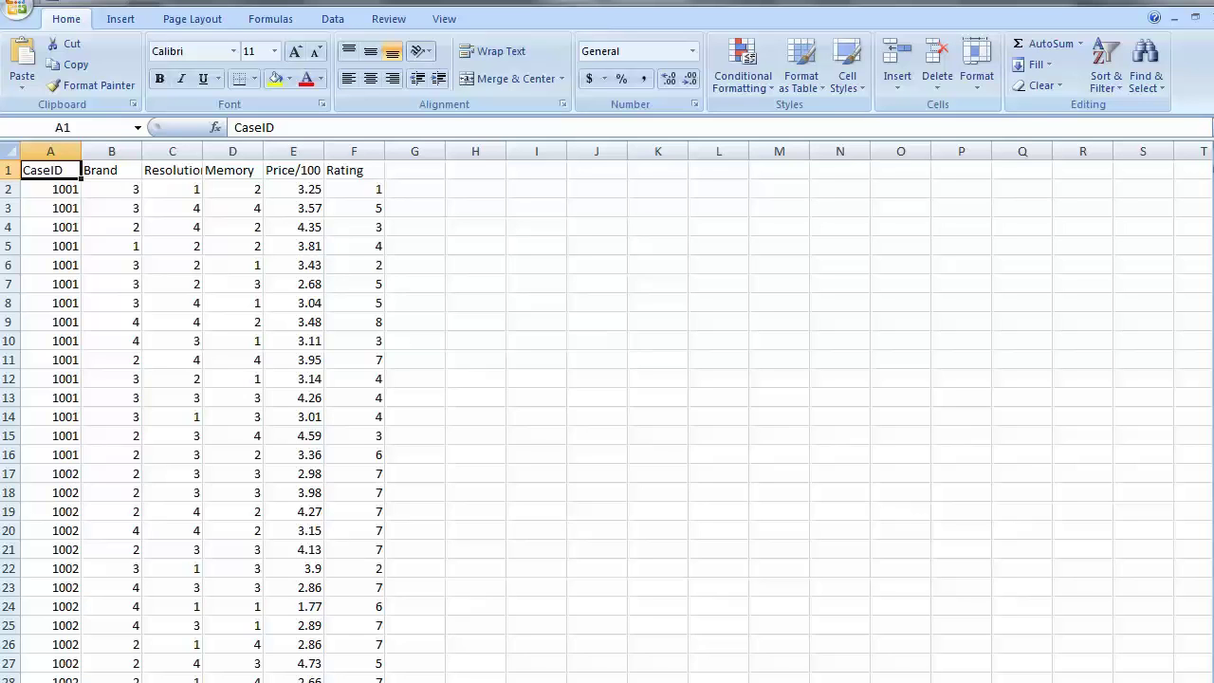
# Highlight all of the first respondent's records across every column, cells A2:F16
pyautogui.press('Down')
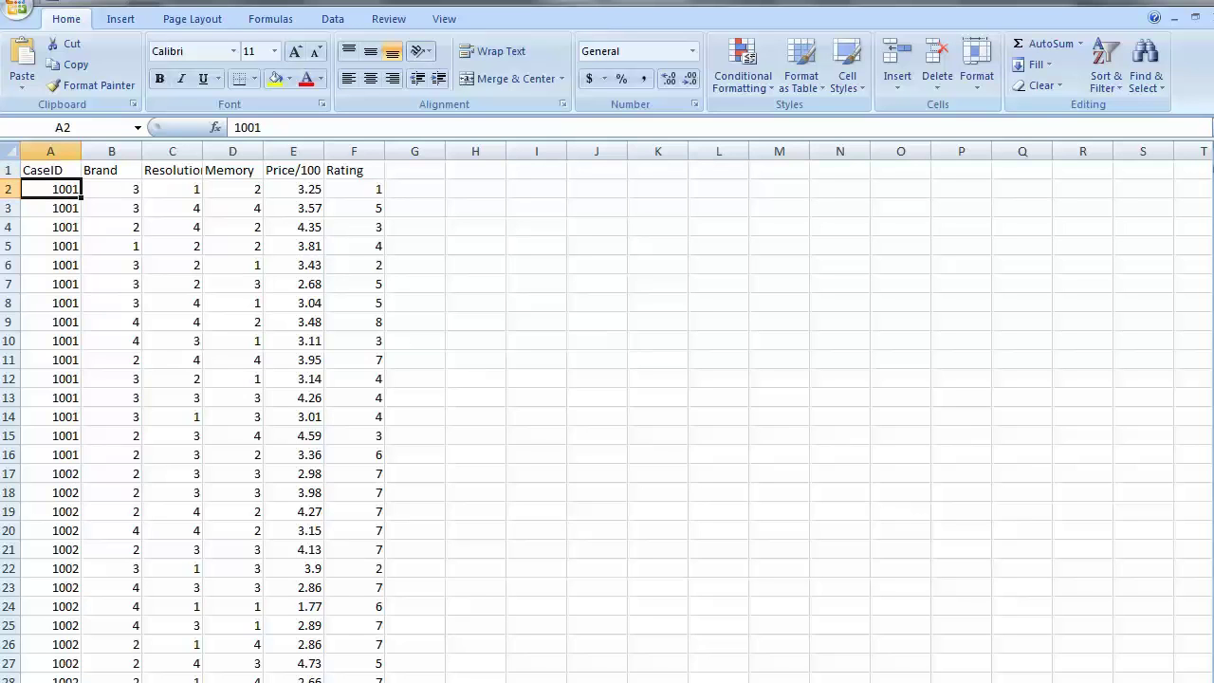
pyautogui.hotkey('shift', 'Down')
pyautogui.hotkey('shift', 'Down')
pyautogui.hotkey('shift', 'Down')
pyautogui.hotkey('shift', 'Down')
pyautogui.hotkey('shift', 'Down')
pyautogui.hotkey('shift', 'Down')
pyautogui.hotkey('shift', 'Down')
pyautogui.hotkey('shift', 'Down')
pyautogui.hotkey('shift', 'Down')
pyautogui.hotkey('shift', 'Down')
pyautogui.hotkey('shift', 'Down')
pyautogui.hotkey('shift', 'Down')
pyautogui.hotkey('shift', 'Down')
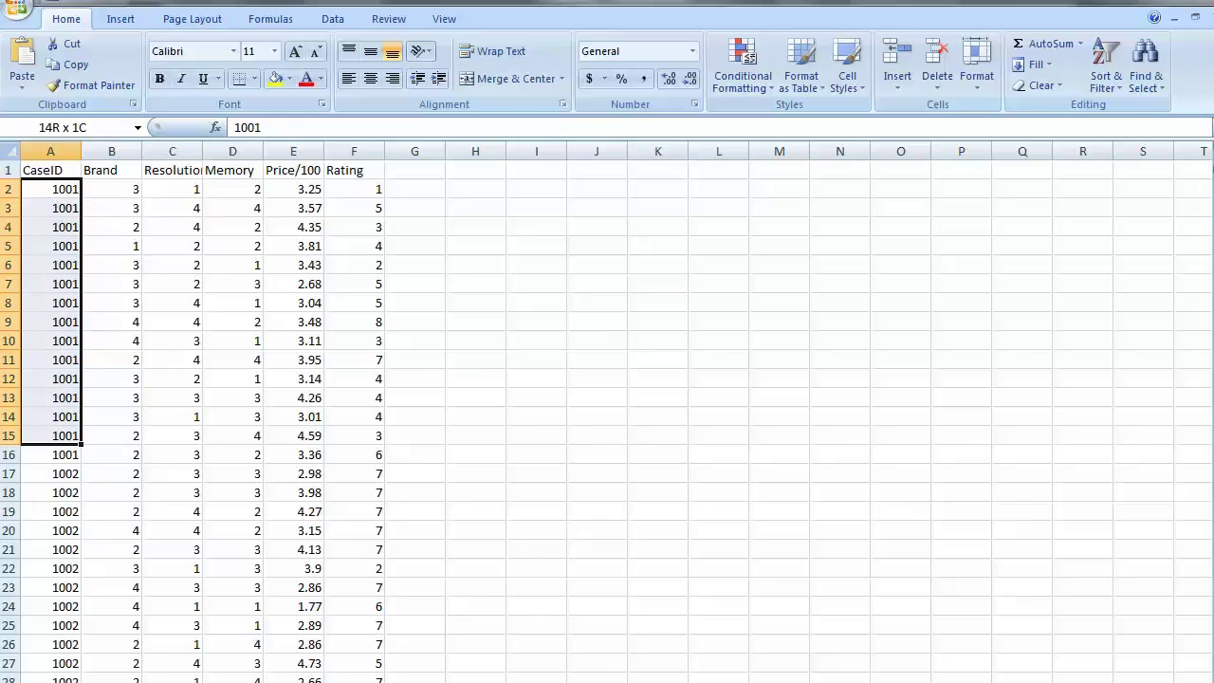
pyautogui.hotkey('shift', 'Down')
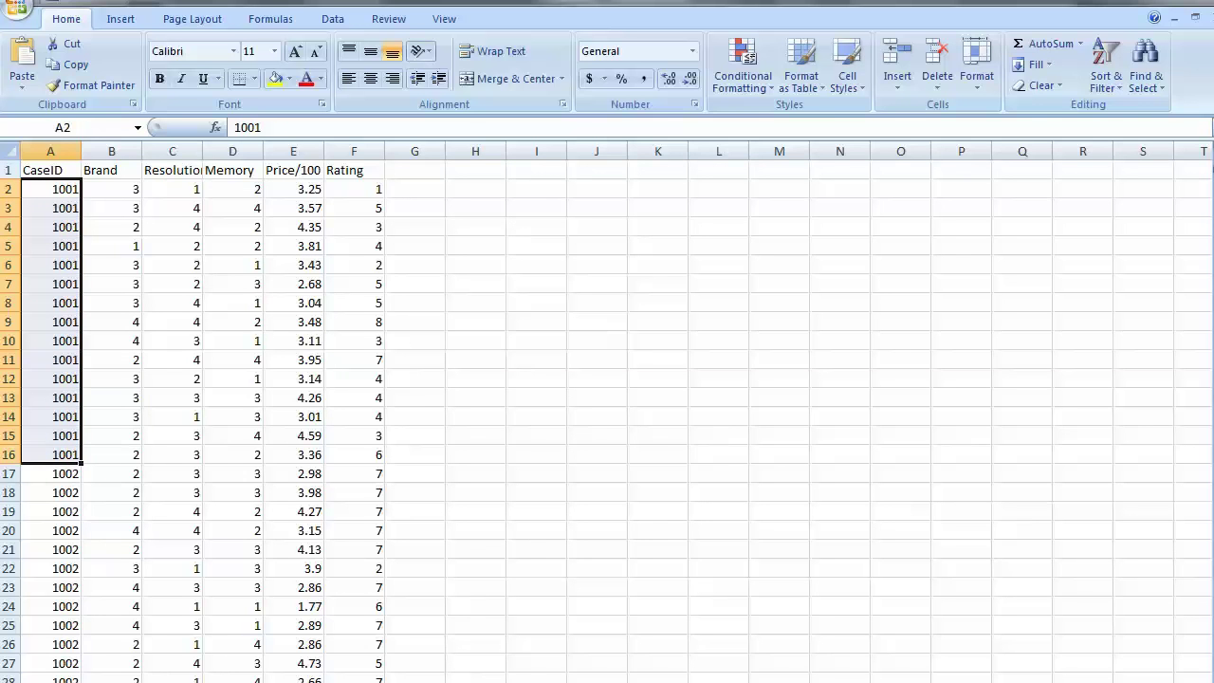
pyautogui.hotkey('shift', 'Right')
pyautogui.hotkey('shift', 'Right')
pyautogui.hotkey('shift', 'Right')
pyautogui.hotkey('shift', 'Right')
pyautogui.hotkey('shift', 'Right')
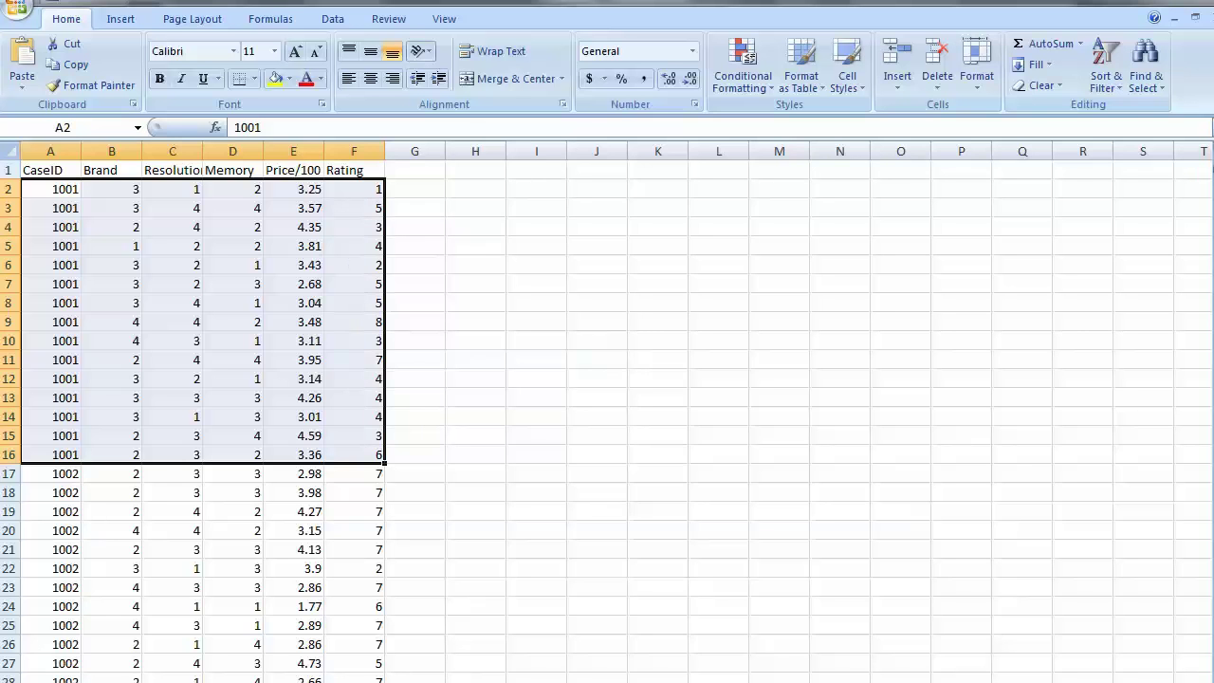
# Highlight only the first respondent's first record, from CaseID through Rating, cells A2:F2
pyautogui.press('Up')
pyautogui.press('Down')
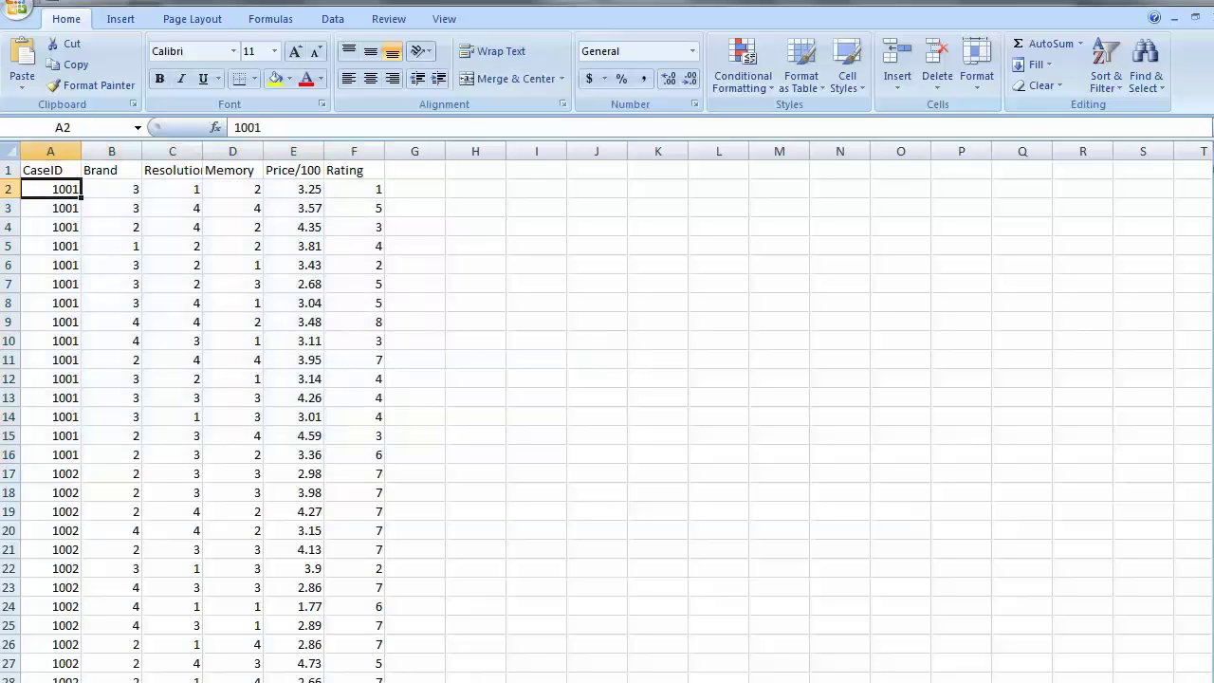
pyautogui.hotkey('shift', 'Right')
pyautogui.hotkey('shift', 'Right')
pyautogui.hotkey('shift', 'Right')
pyautogui.hotkey('shift', 'Right')
pyautogui.hotkey('shift', 'Right')
pyautogui.hotkey('shift', 'Right')
pyautogui.hotkey('shift', 'Left')
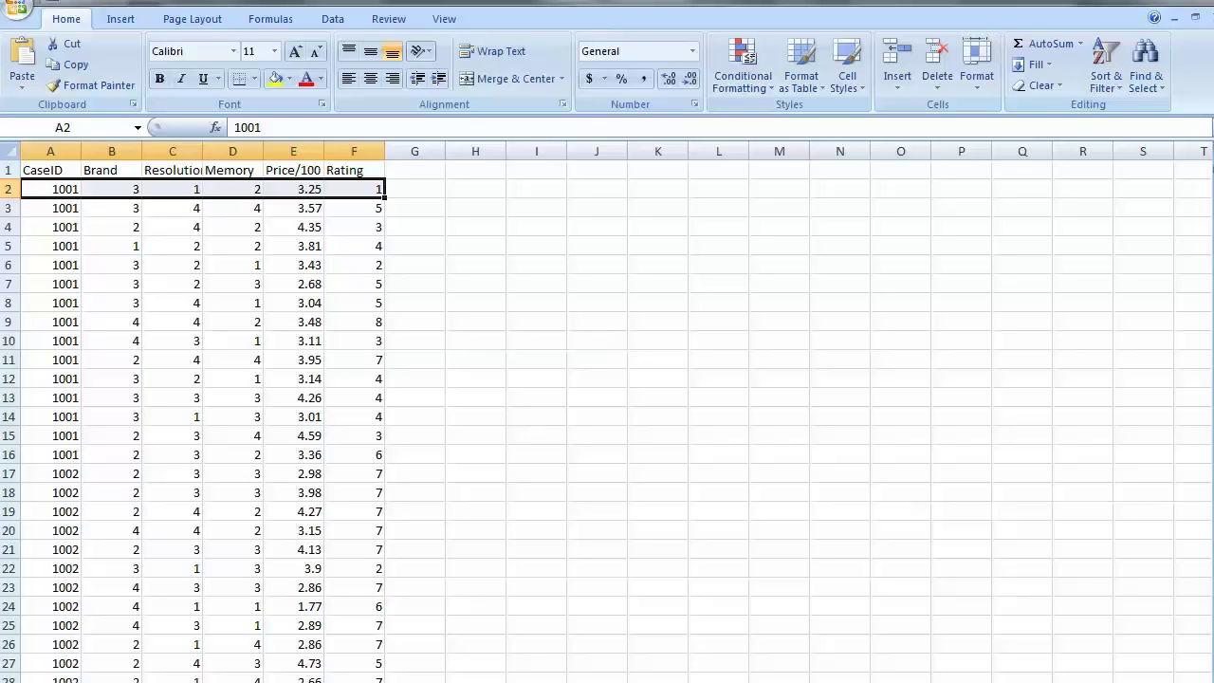
# Highlight in turn the first respondent's prices E2:E16, attribute codes B2:D16, and Rating column down to row 16
pyautogui.moveTo(293, 189); pyautogui.dragTo(293, 454)
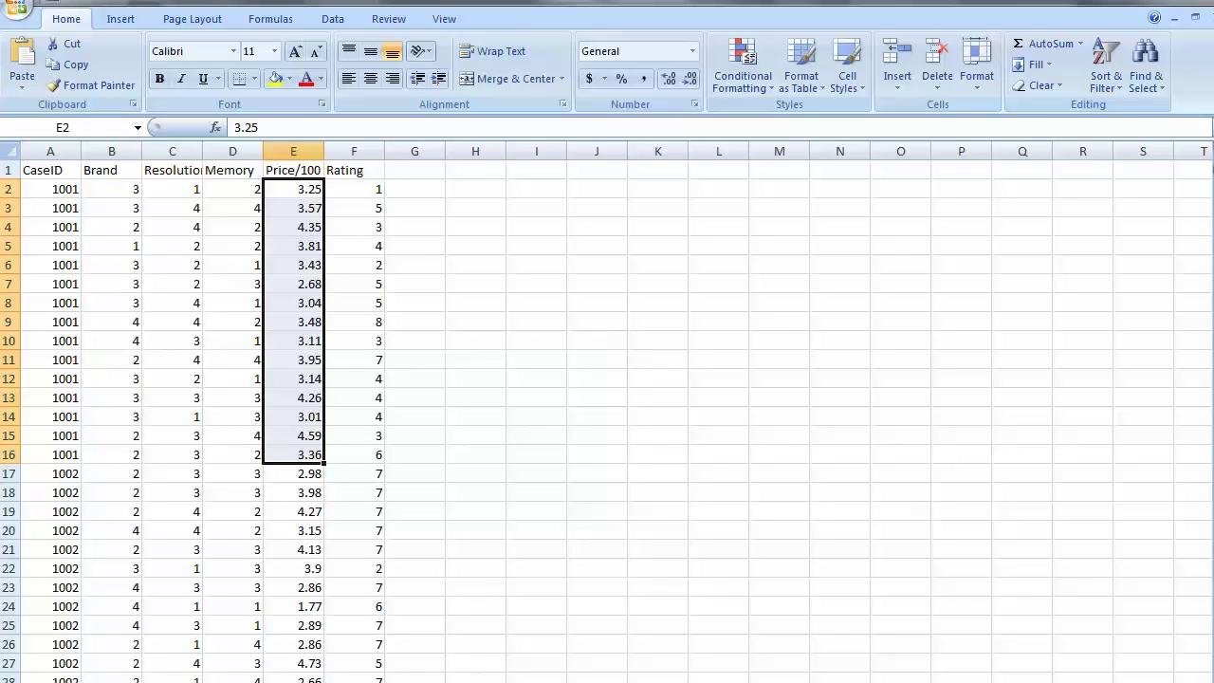
pyautogui.moveTo(111, 188); pyautogui.dragTo(232, 454)
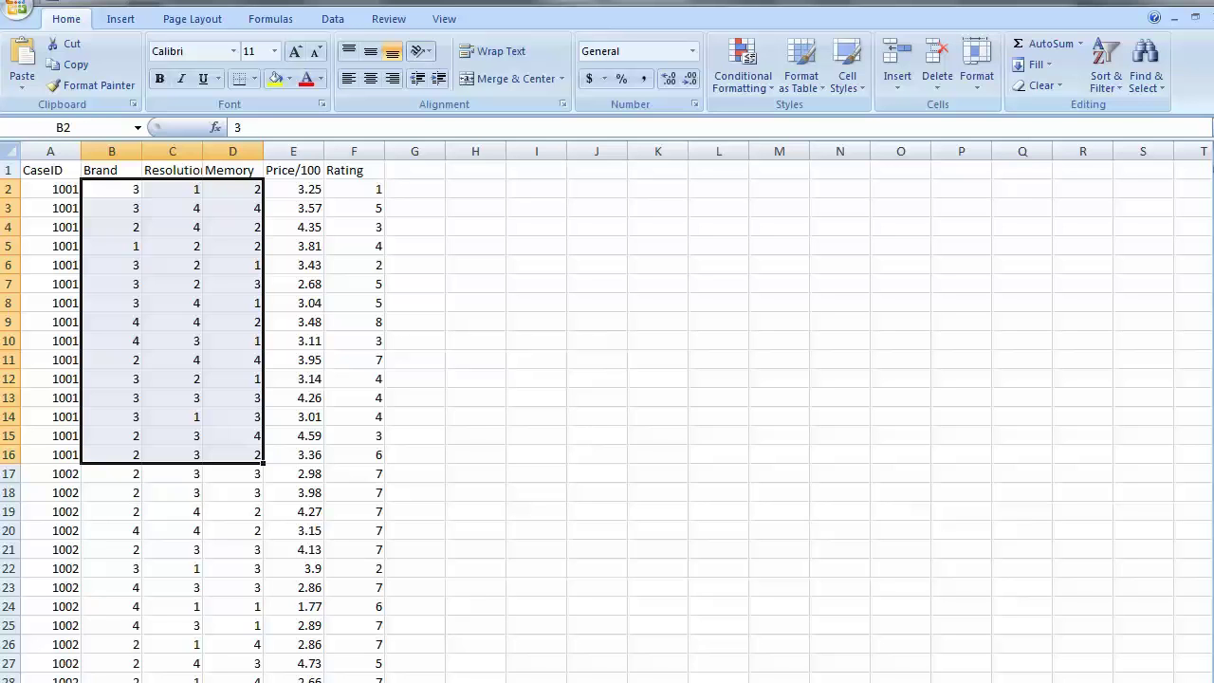
pyautogui.moveTo(354, 170); pyautogui.dragTo(353, 454)
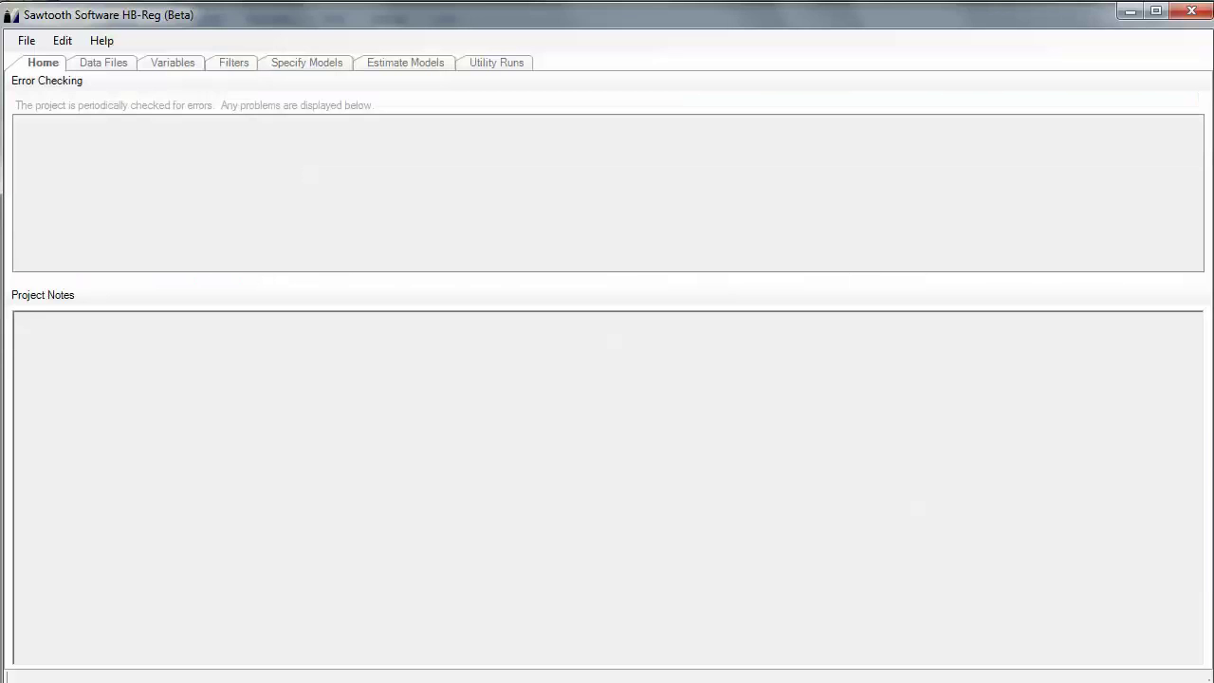
# Start a new HB-Reg project with sample2.csv from the Sample2 folder as its data file
pyautogui.click(27, 41)
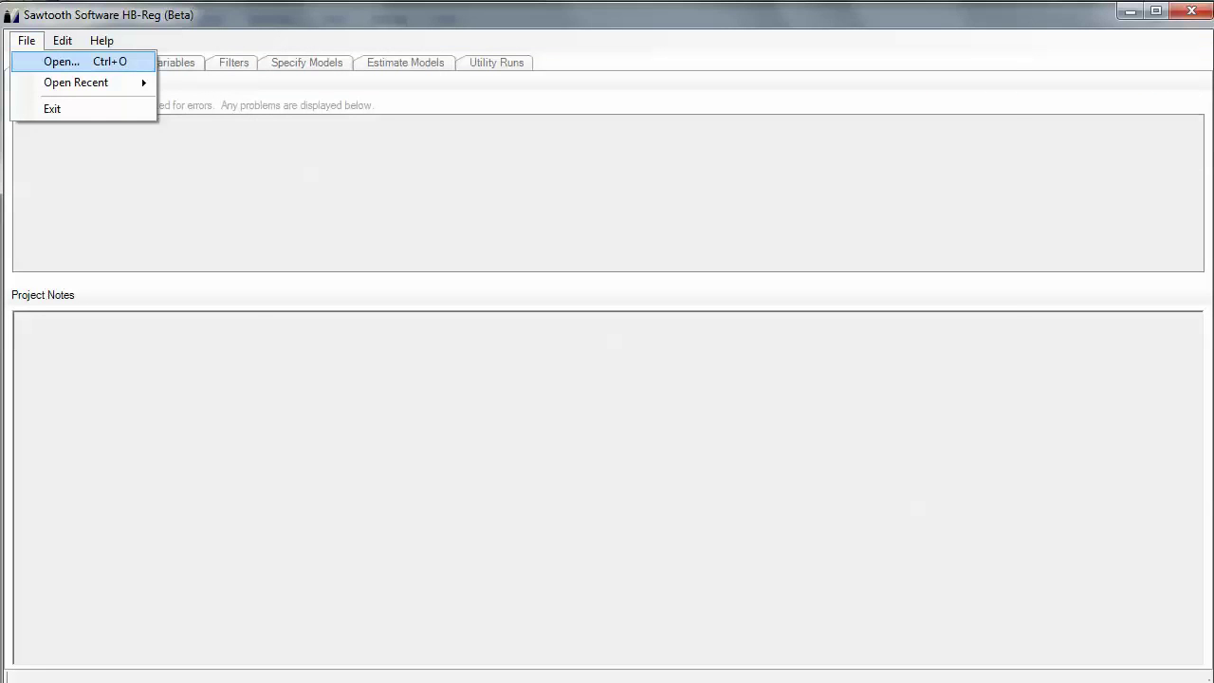
pyautogui.click(62, 61)
pyautogui.click(474, 177)
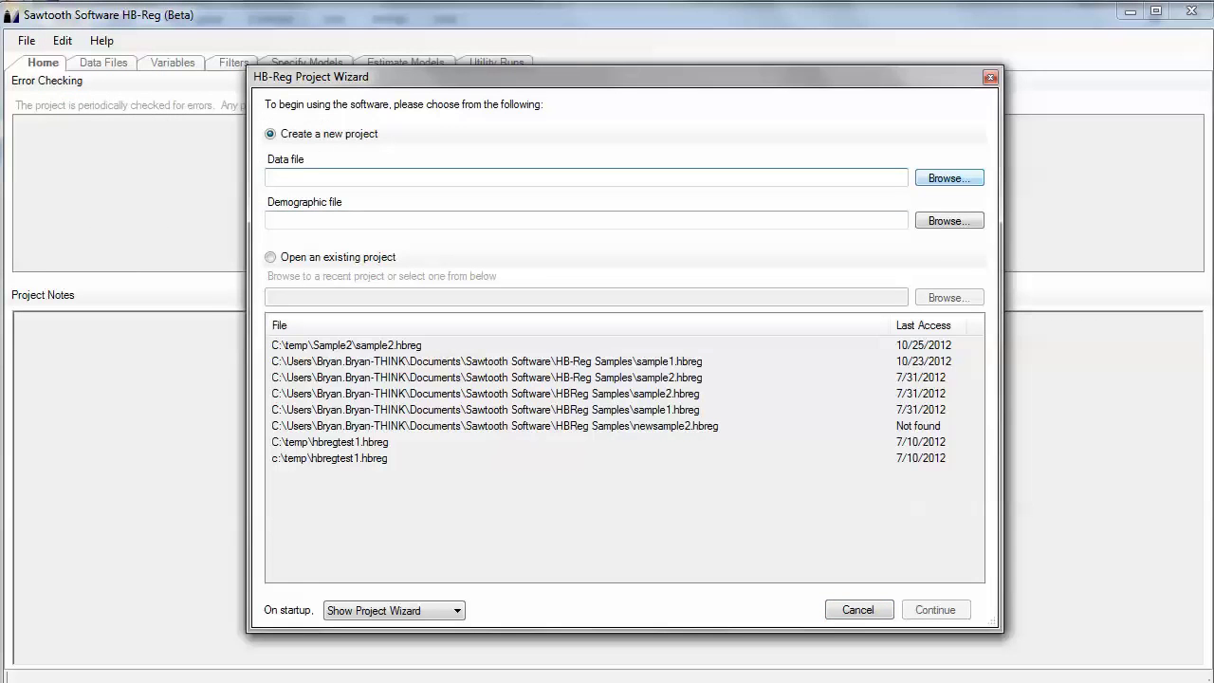
pyautogui.click(948, 177)
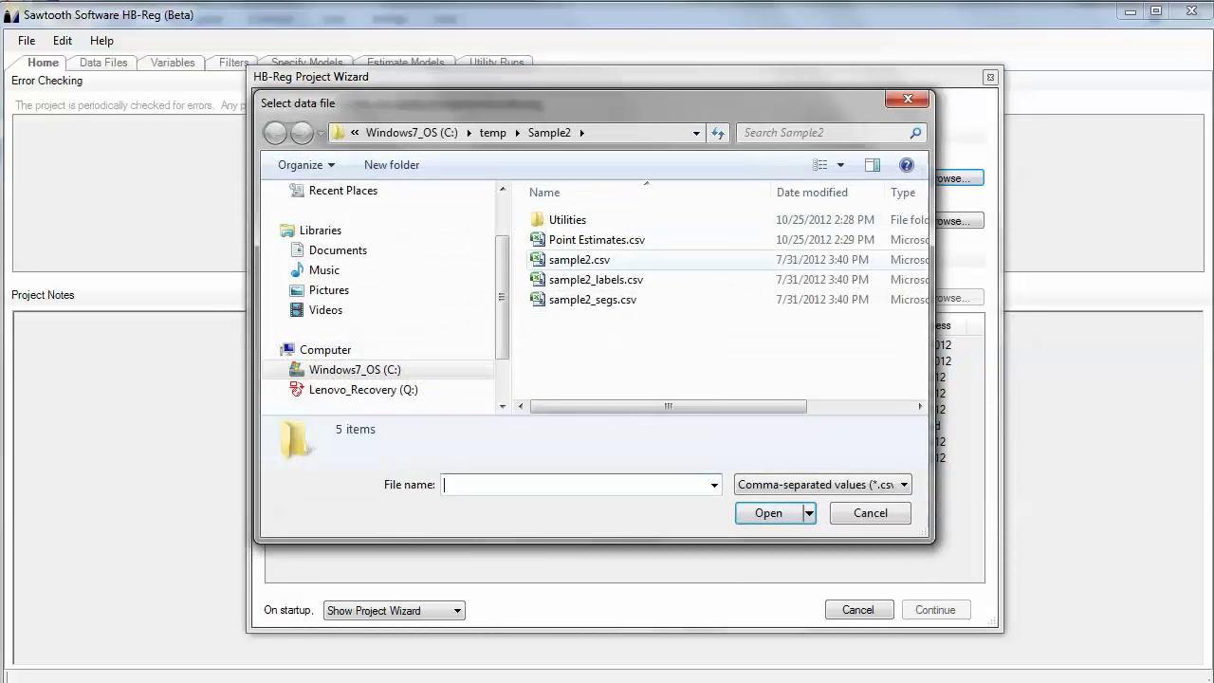
pyautogui.click(579, 260)
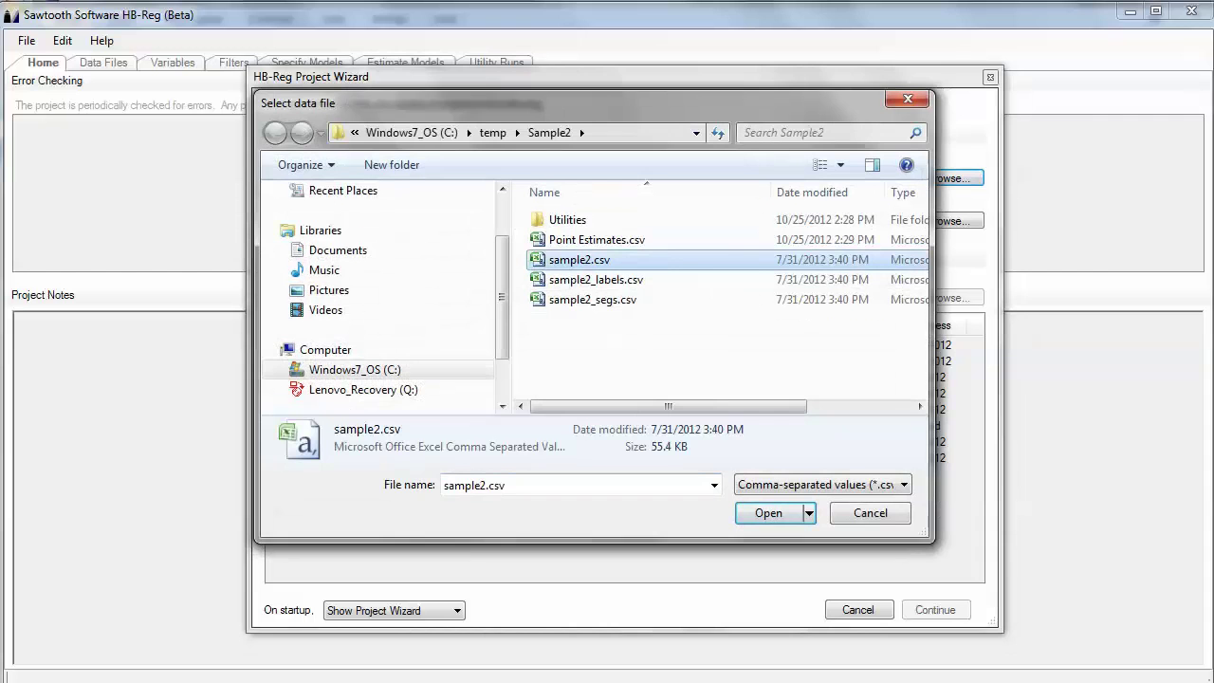
pyautogui.press('Return')
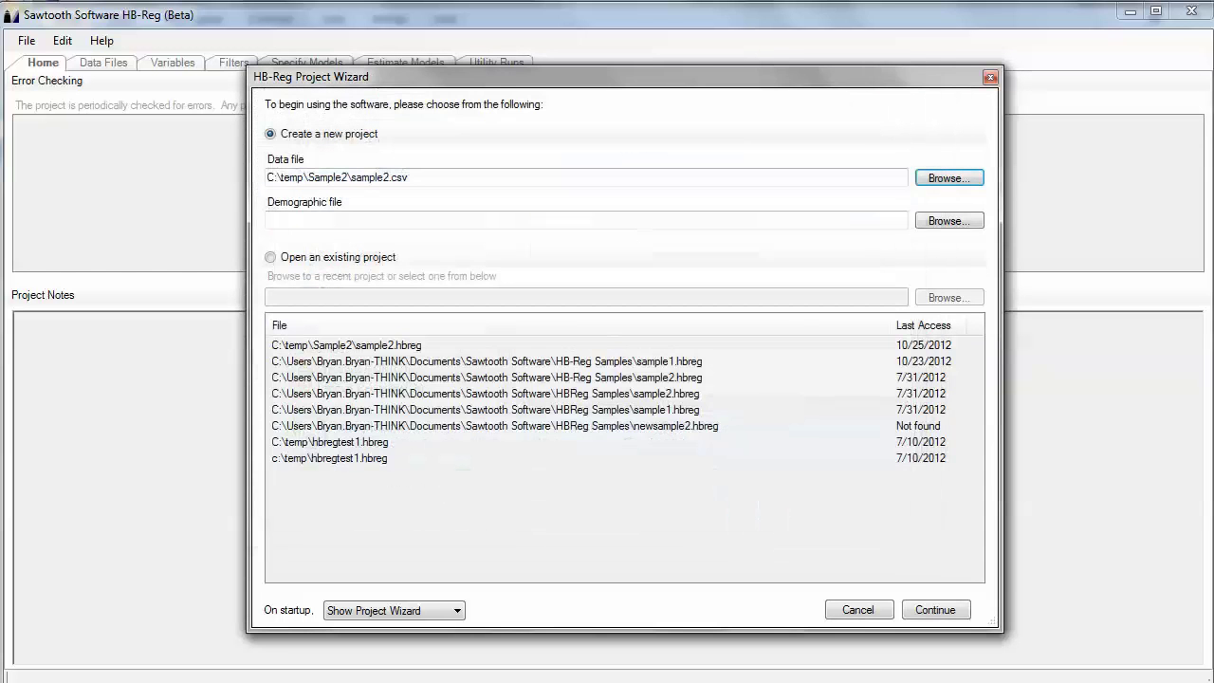
# Set sample2_segs.csv as the demographic file and create the project
pyautogui.click(585, 220)
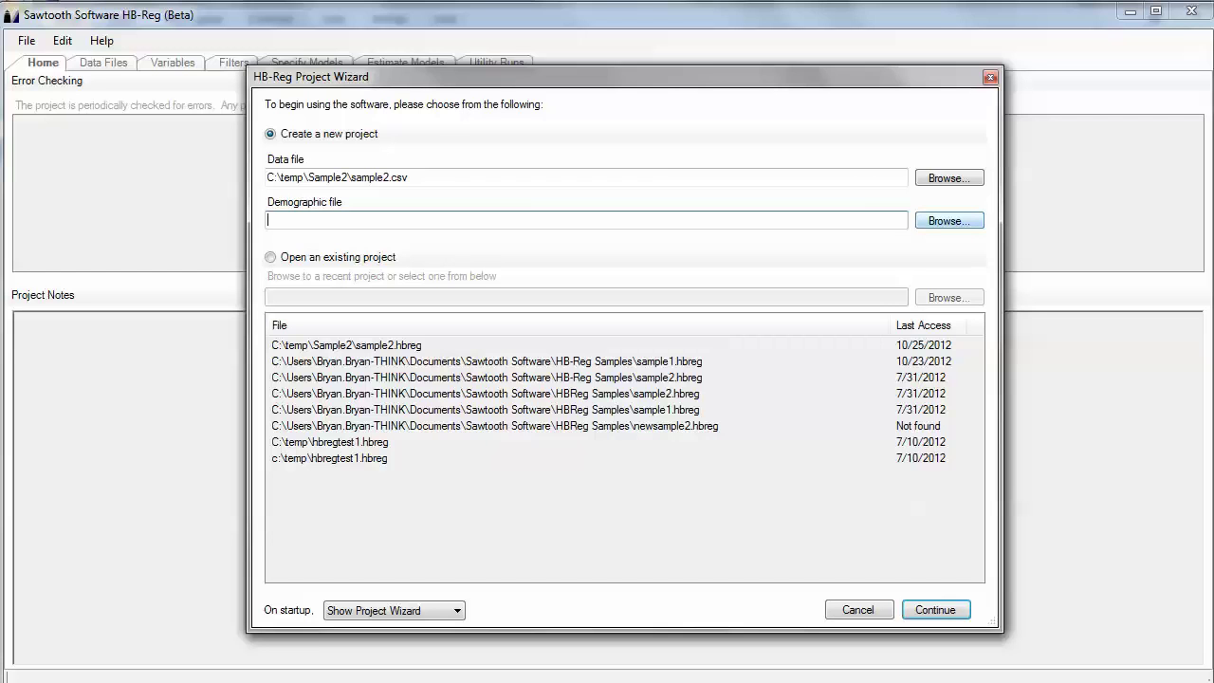
pyautogui.click(949, 220)
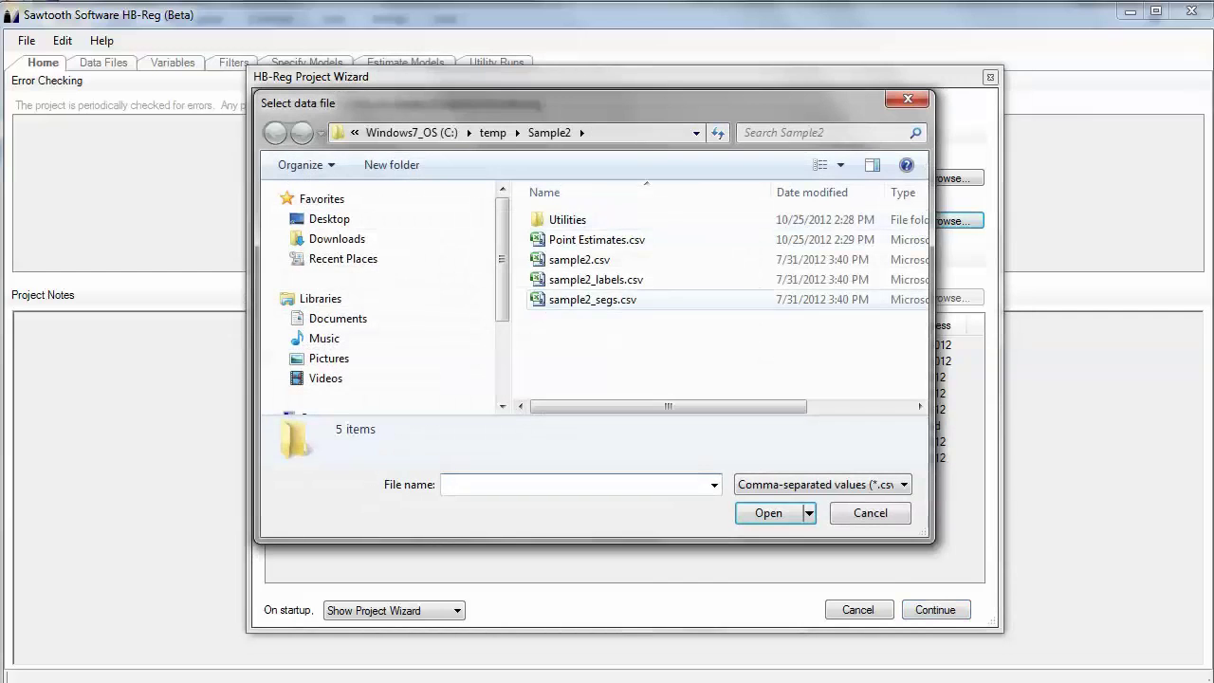
pyautogui.click(593, 298)
pyautogui.click(768, 512)
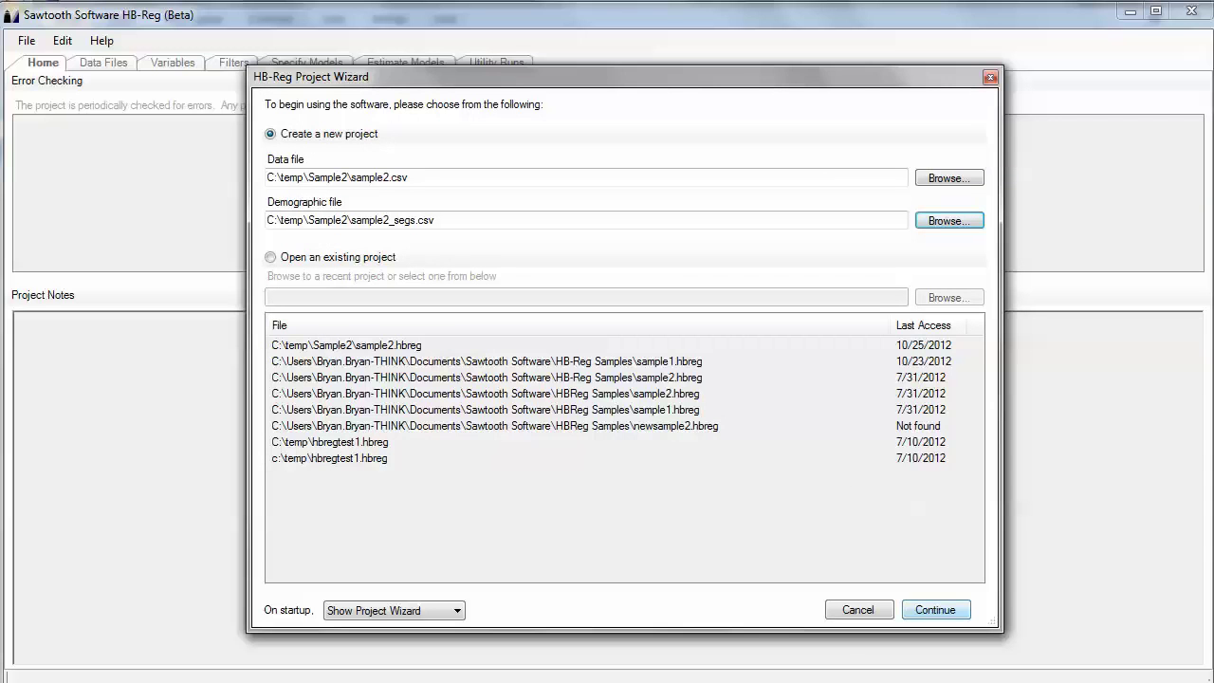
pyautogui.press('Return')
pyautogui.press('Return')
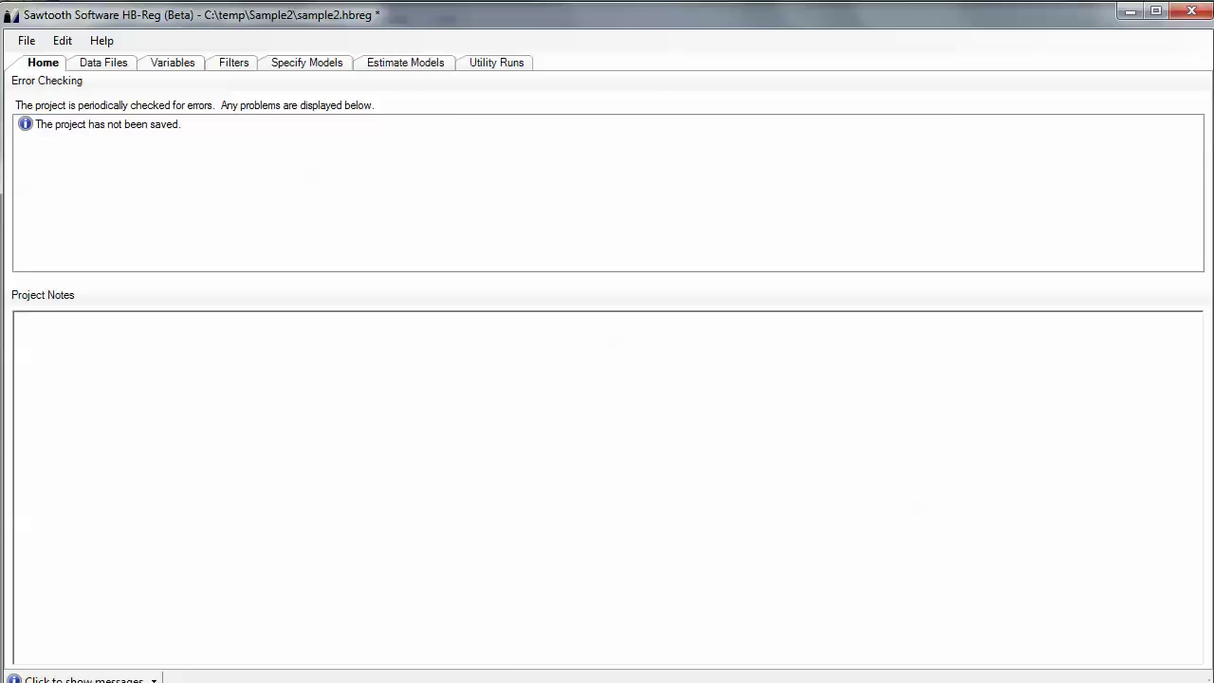
# Set the variable type of Rating to Dependent
pyautogui.click(173, 62)
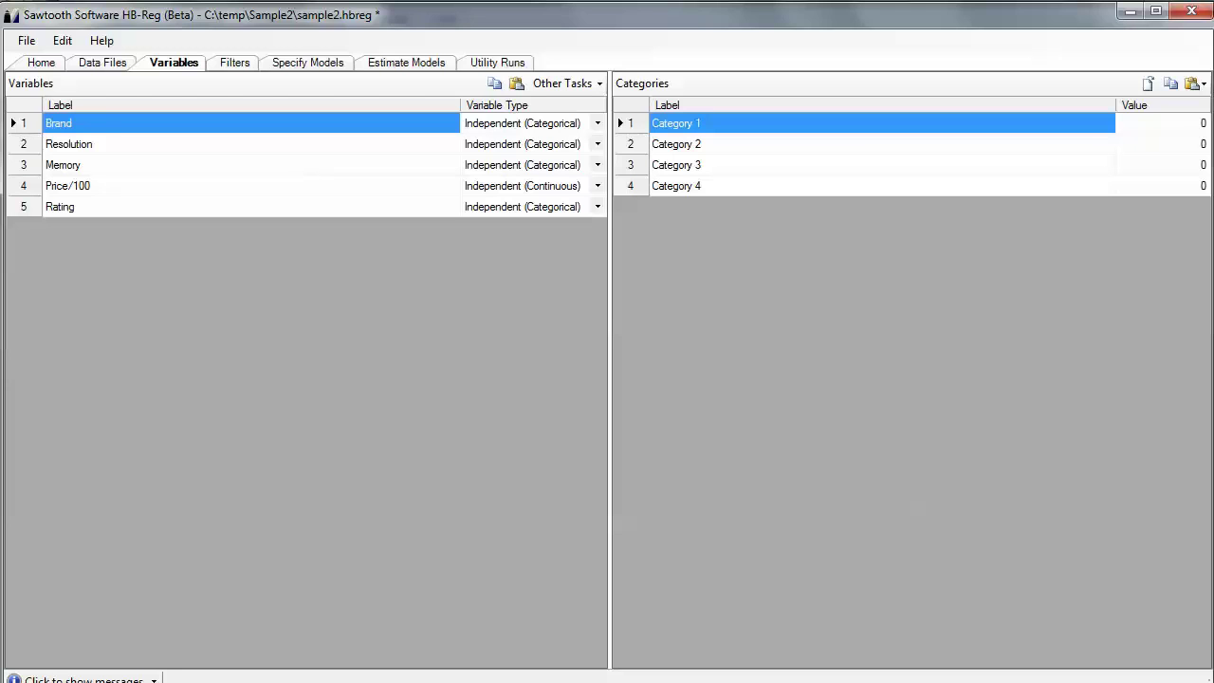
pyautogui.click(597, 207)
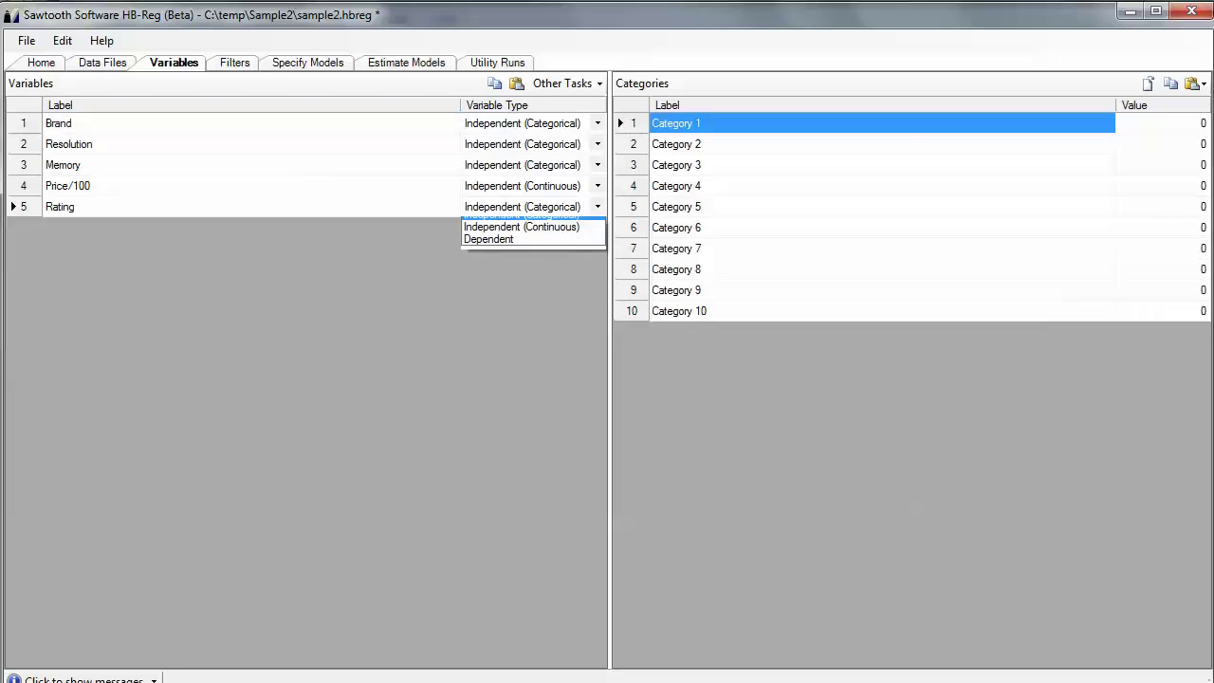
pyautogui.click(489, 249)
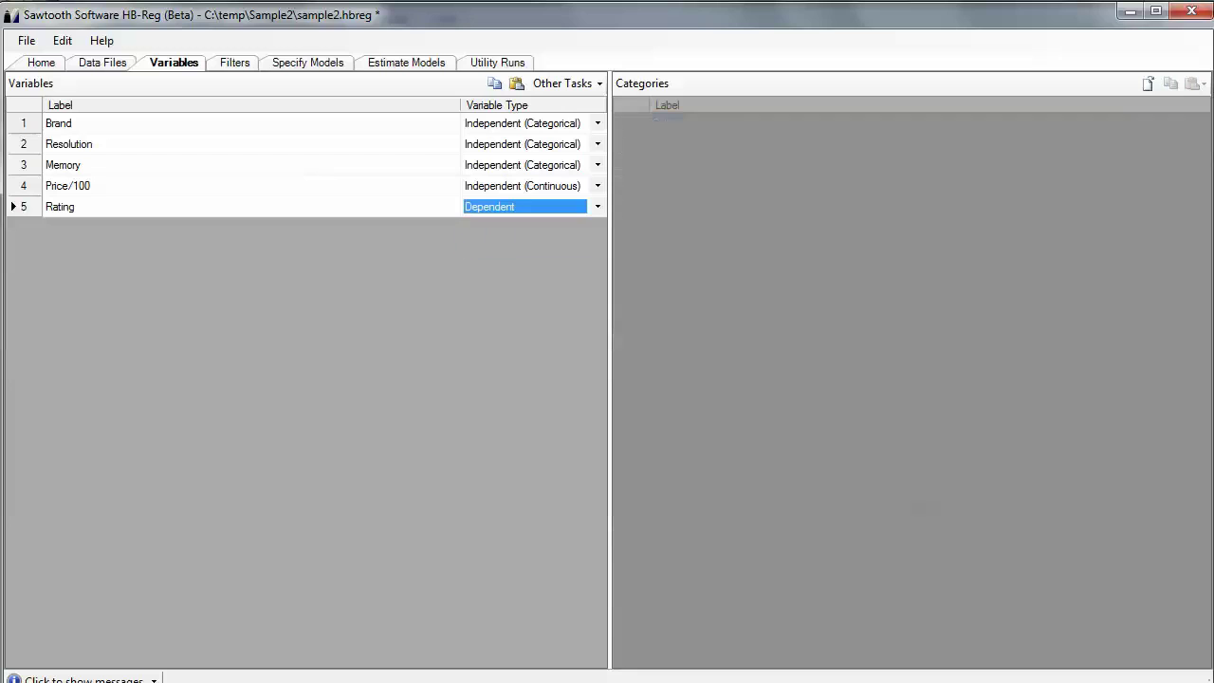
# Rename the first category of the Brand variable to "Brand A"
pyautogui.click(190, 123)
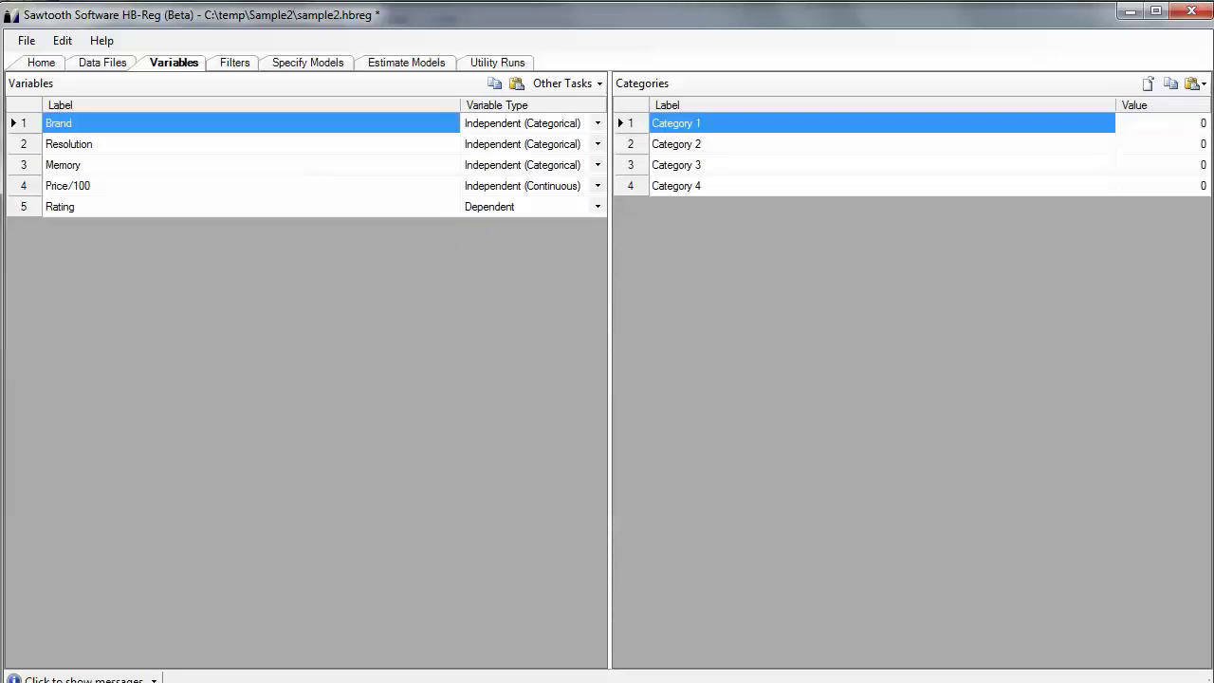
pyautogui.click(693, 123)
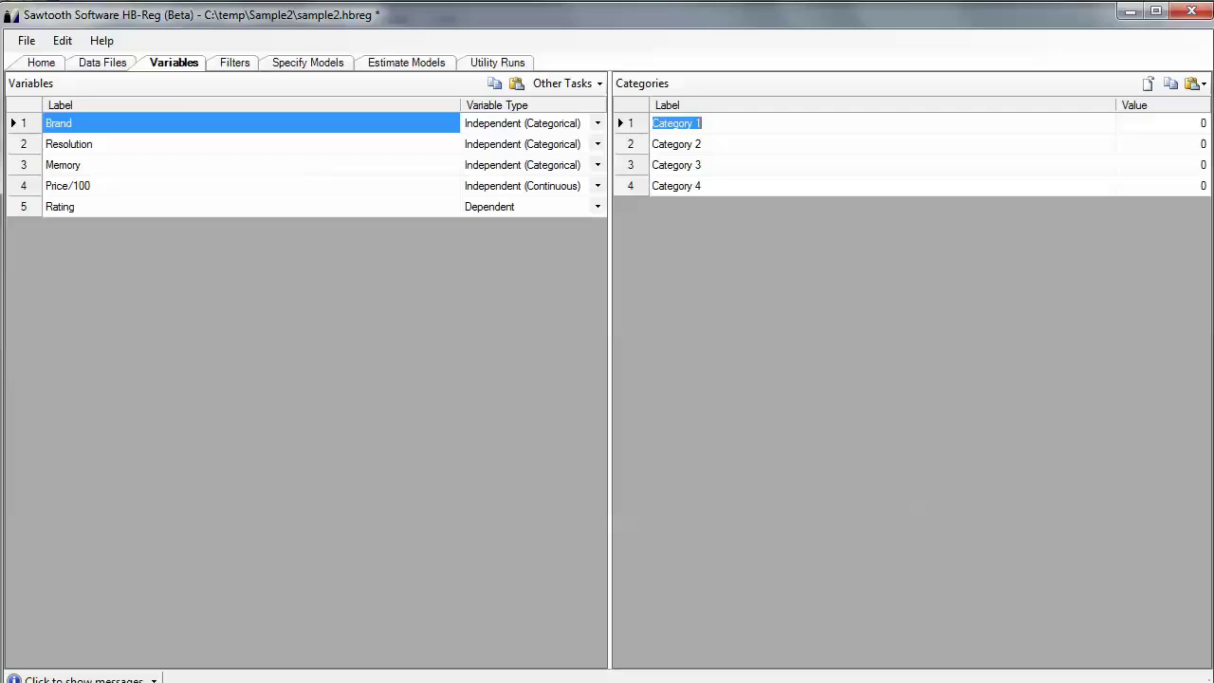
pyautogui.write('Branda')
pyautogui.press('BackSpace')
pyautogui.write('A')
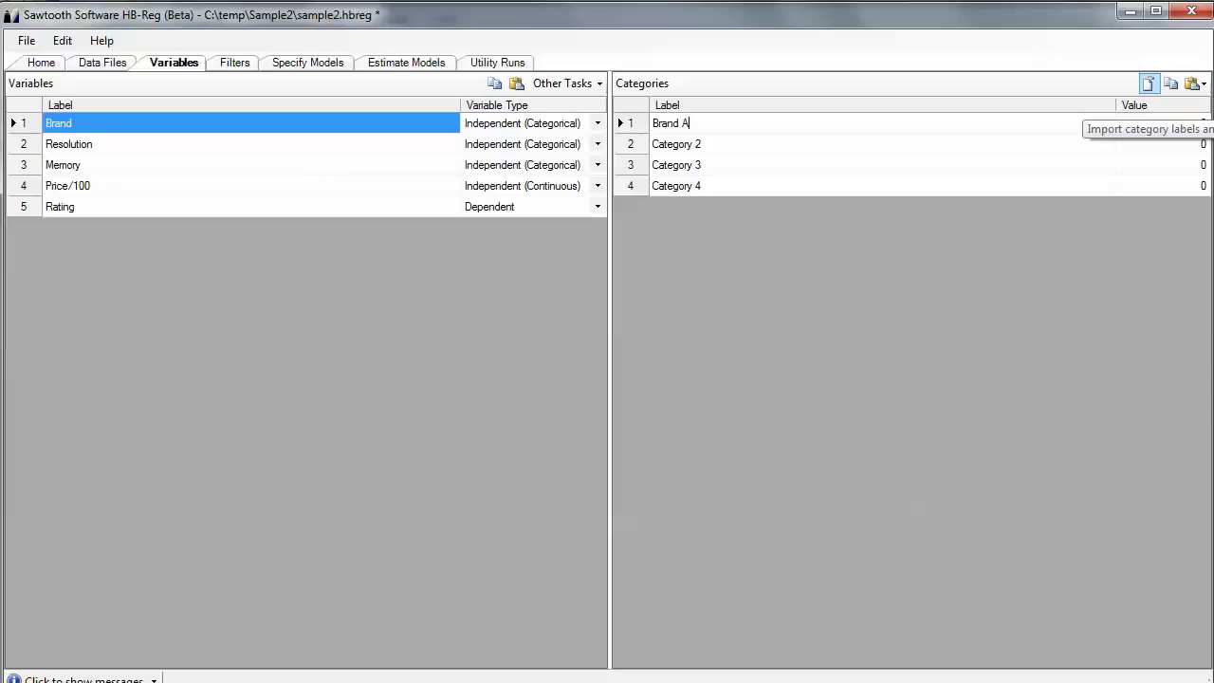
# Import the category labels and values for the variables from sample2_labels.csv in the Sample2 folder
pyautogui.click(1148, 83)
pyautogui.click(795, 357)
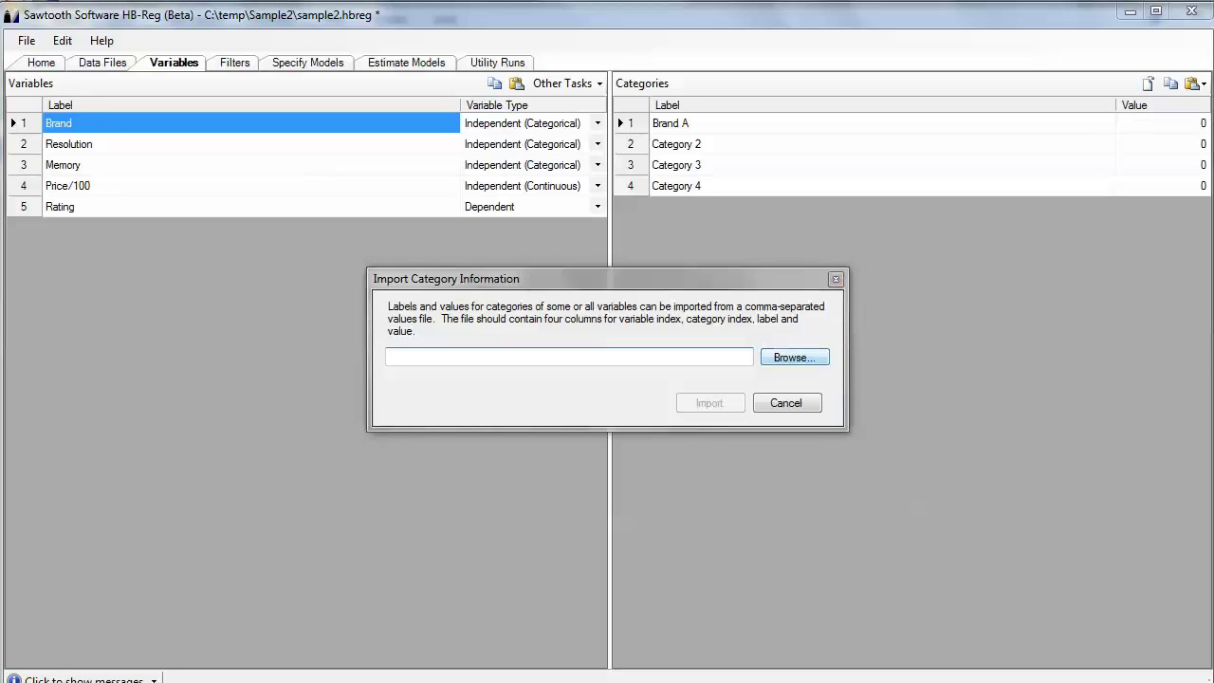
pyautogui.click(716, 480)
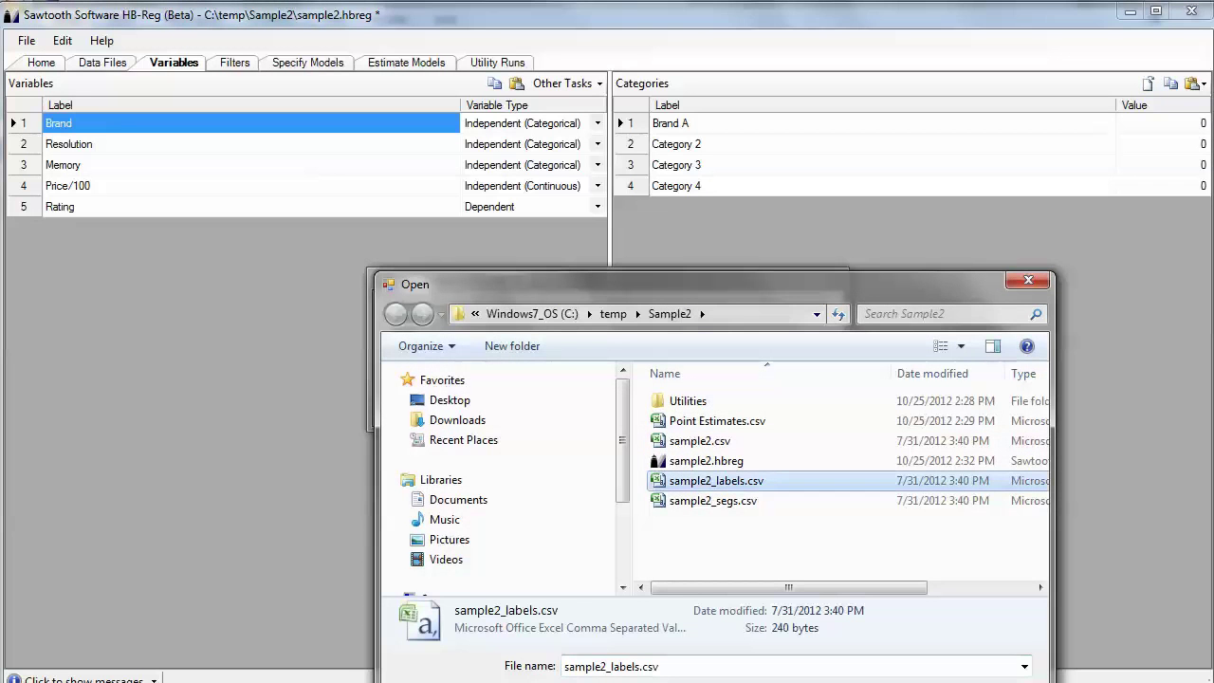
pyautogui.moveTo(607, 284); pyautogui.dragTo(591, 154)
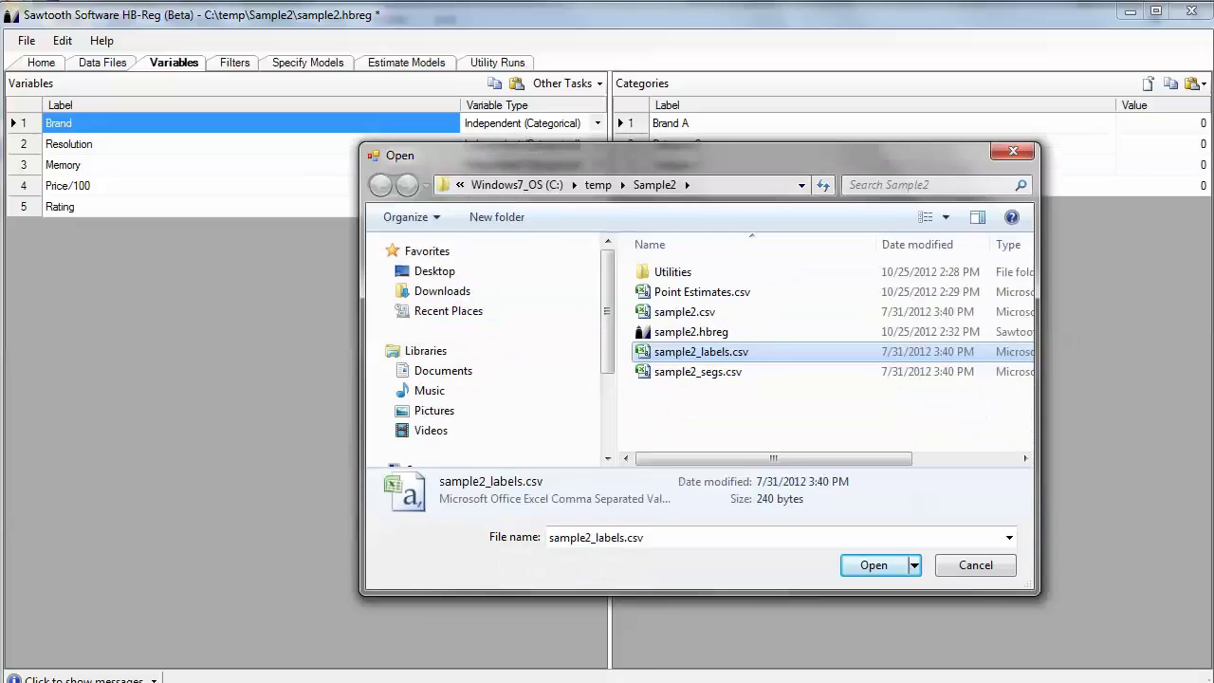
pyautogui.click(870, 564)
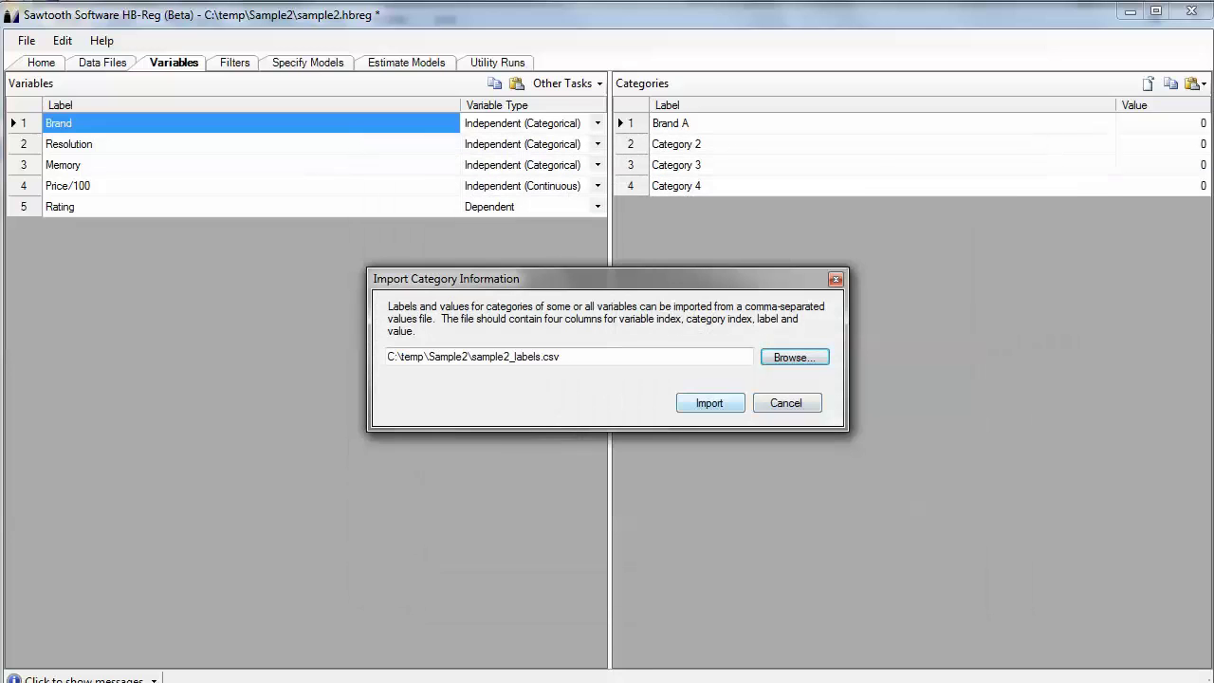
pyautogui.press('Return')
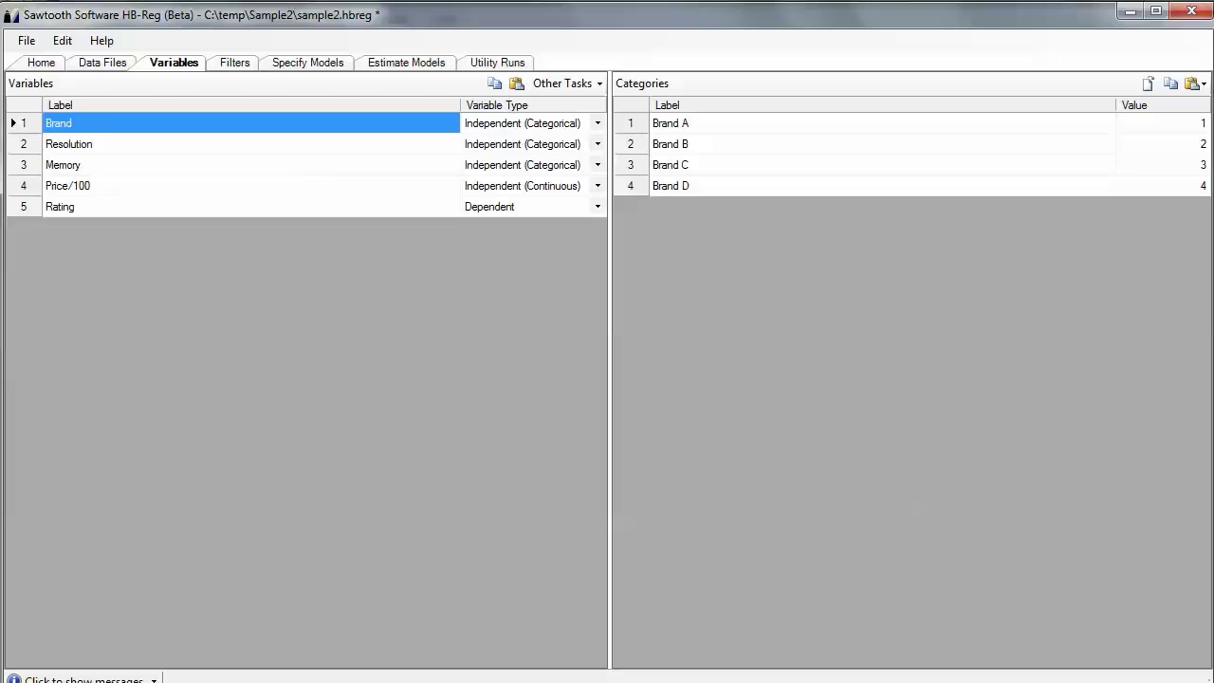
# Add three rows to the independent variable codings of the Rating model, making four rows in all
pyautogui.click(308, 63)
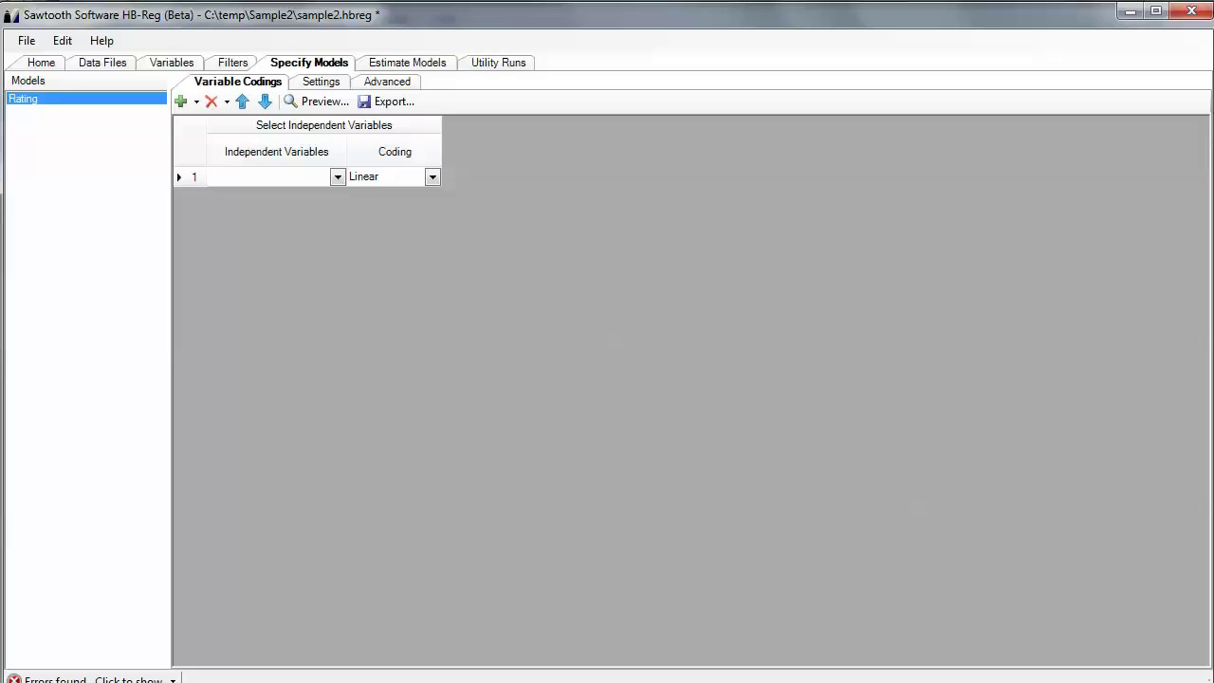
pyautogui.click(181, 102)
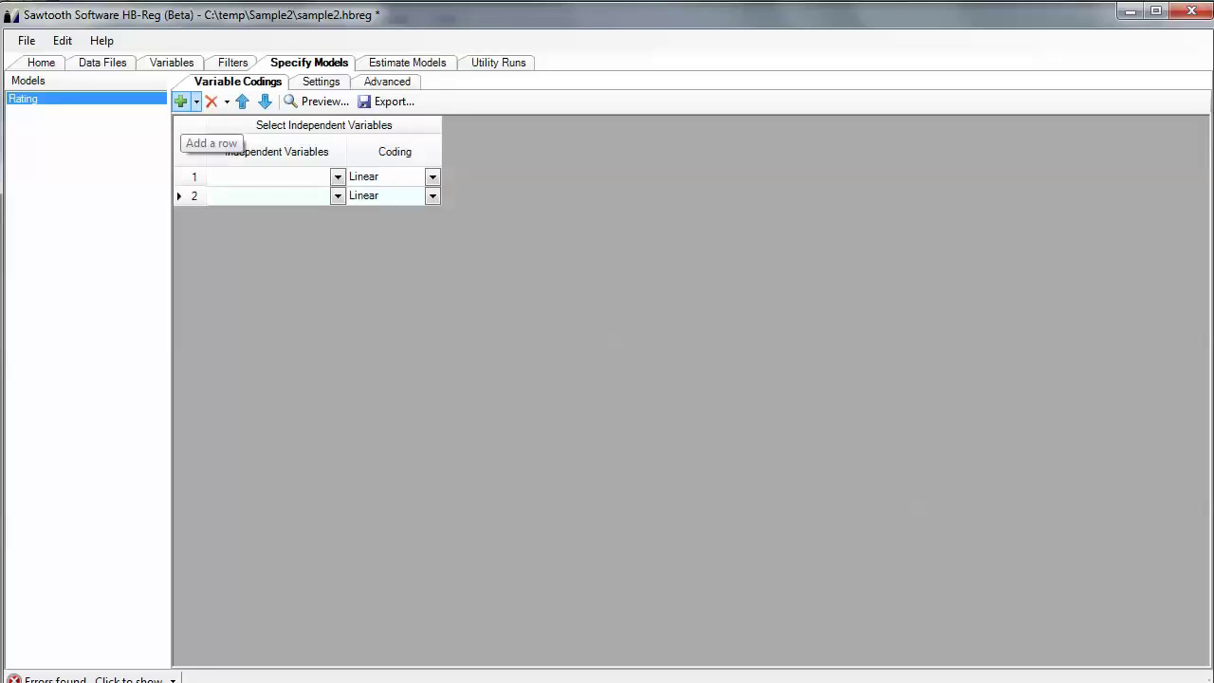
pyautogui.click(180, 102)
pyautogui.click(180, 101)
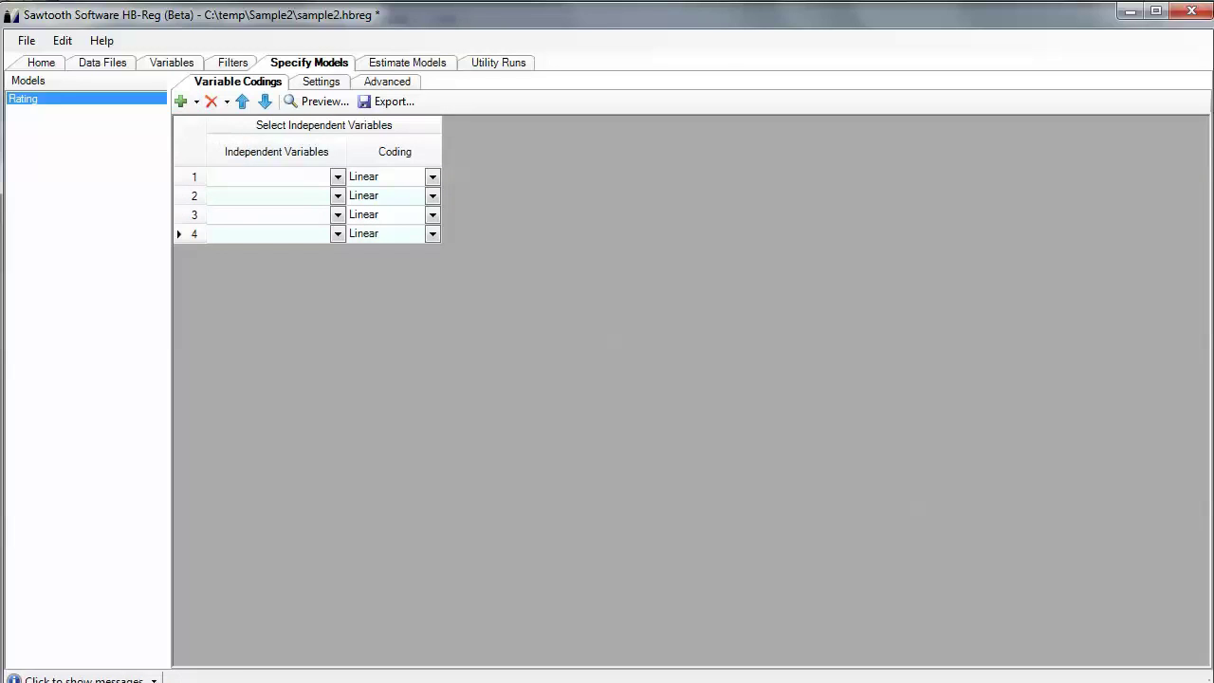
# Assign Brand as the first independent variable of the Rating model with Part Worth coding
pyautogui.click(337, 177)
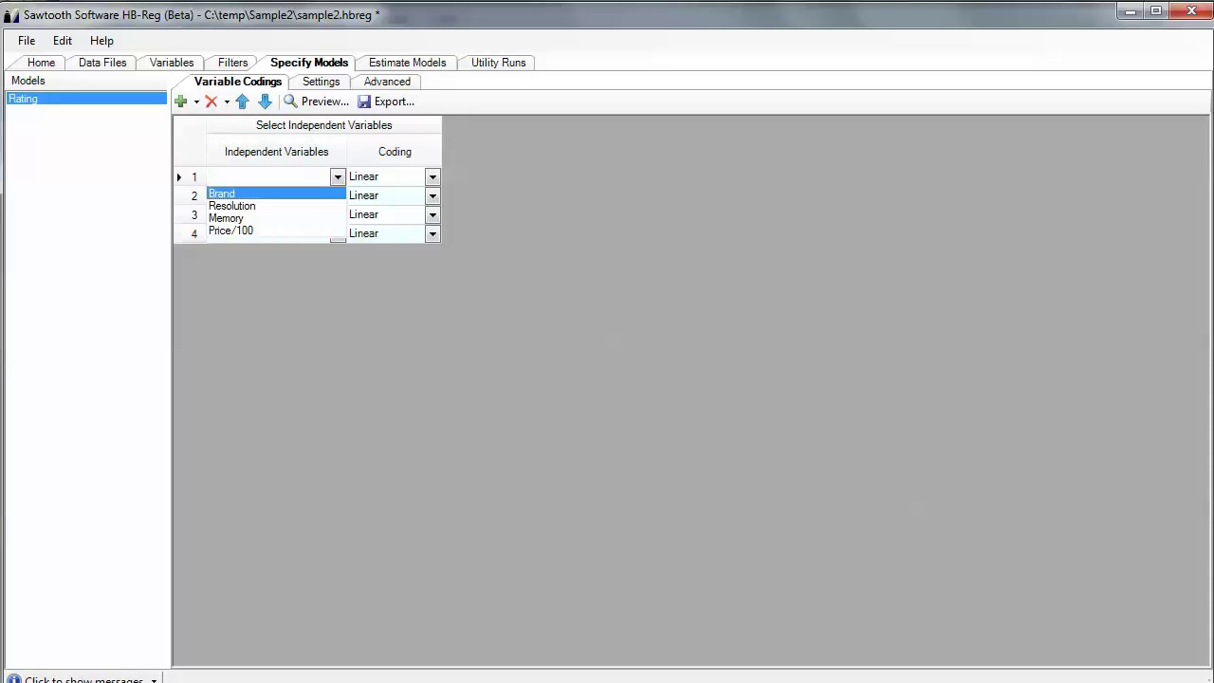
pyautogui.click(228, 191)
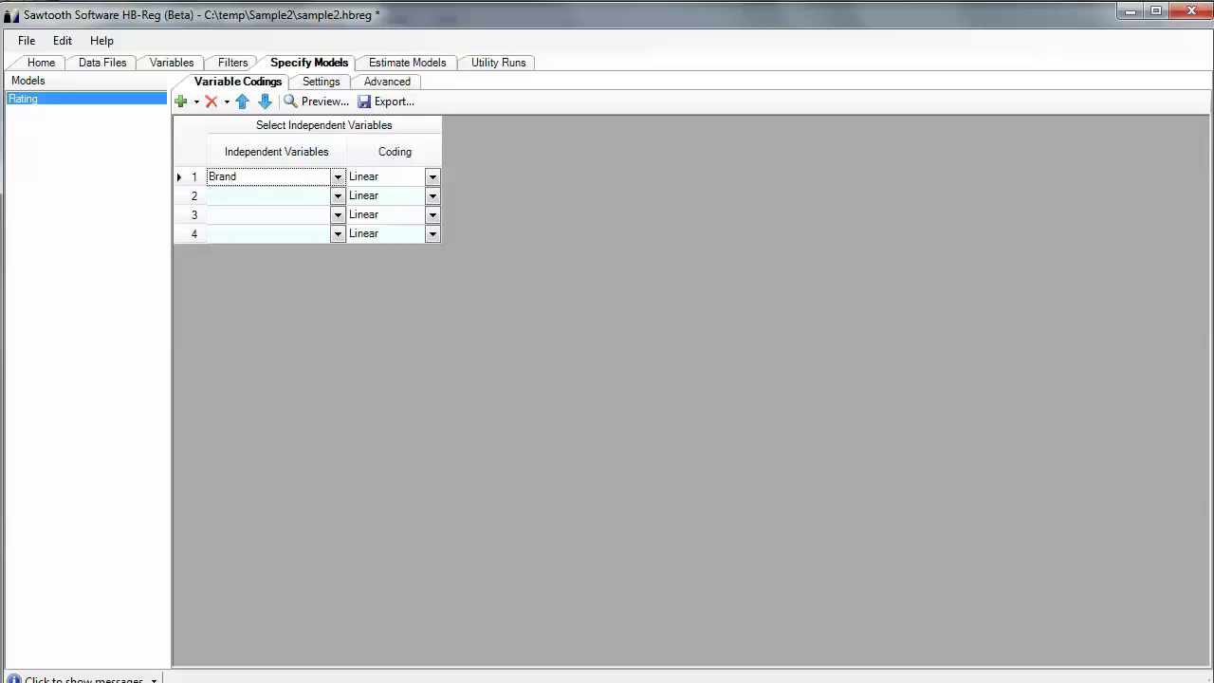
pyautogui.click(432, 177)
pyautogui.click(374, 192)
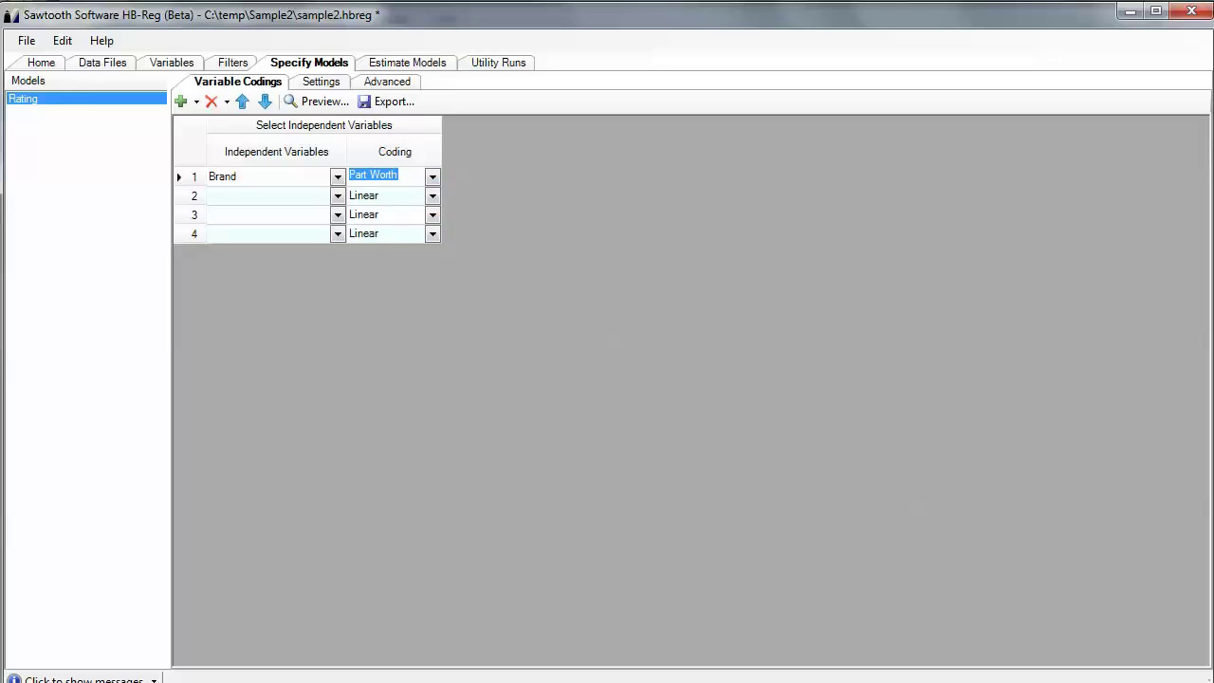
# Assign Resolution as the second independent variable of the Rating model with Part Worth coding
pyautogui.click(337, 196)
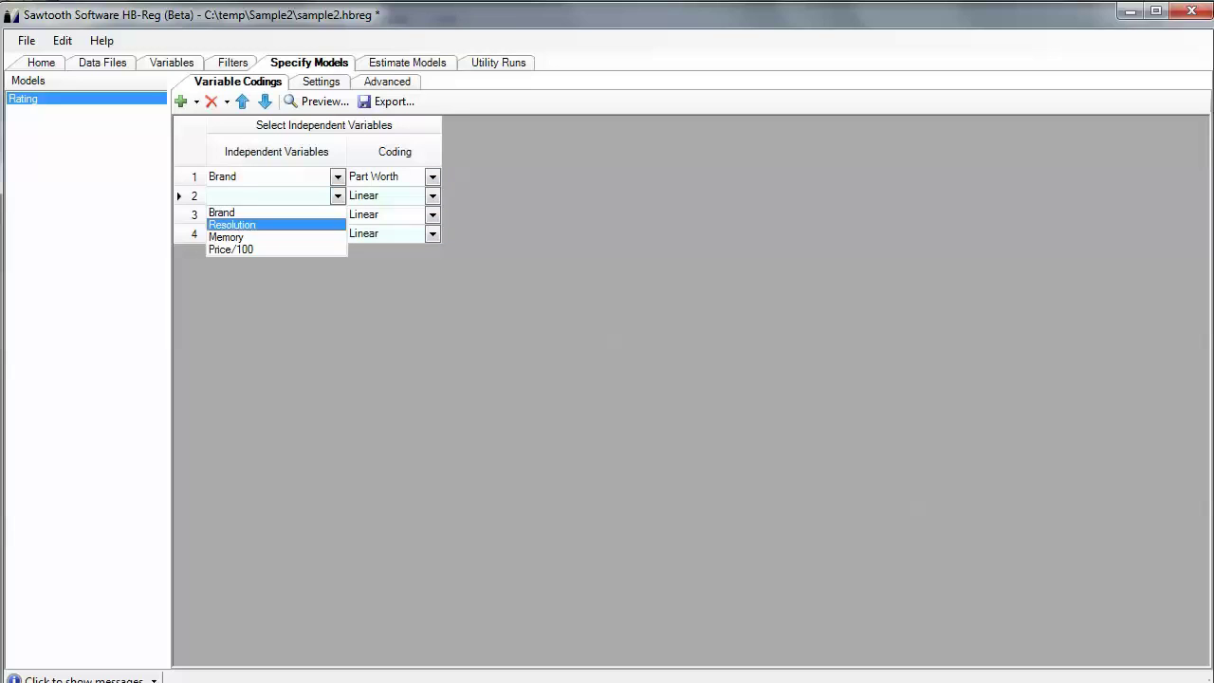
pyautogui.click(237, 225)
pyautogui.click(432, 195)
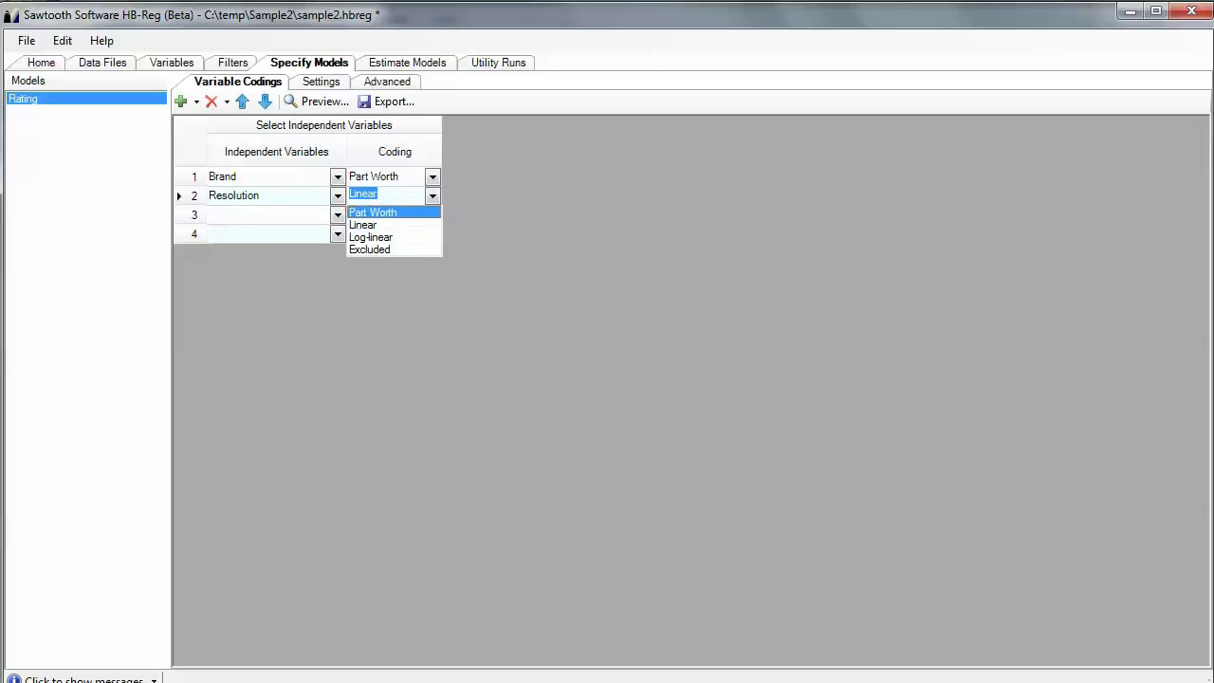
pyautogui.click(369, 208)
# Assign Memory with Part Worth coding as the third independent variable and Price/100 with User-specified coding as the fourth
pyautogui.click(337, 214)
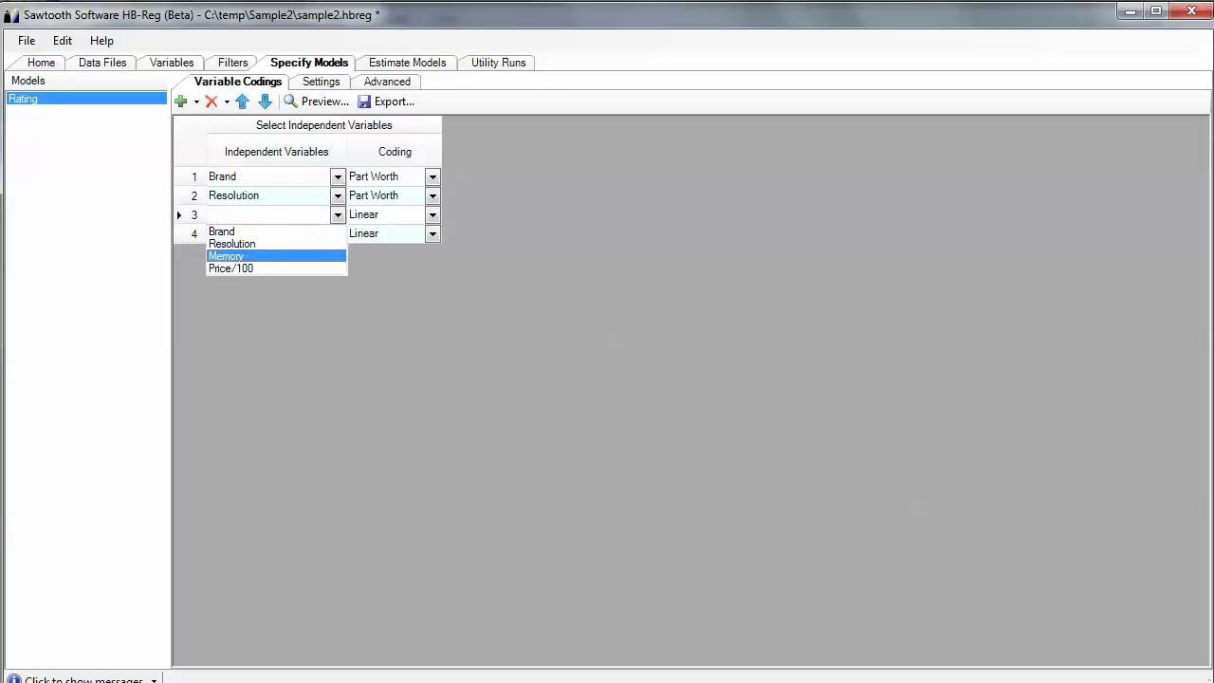
pyautogui.click(225, 256)
pyautogui.click(432, 215)
pyautogui.click(374, 231)
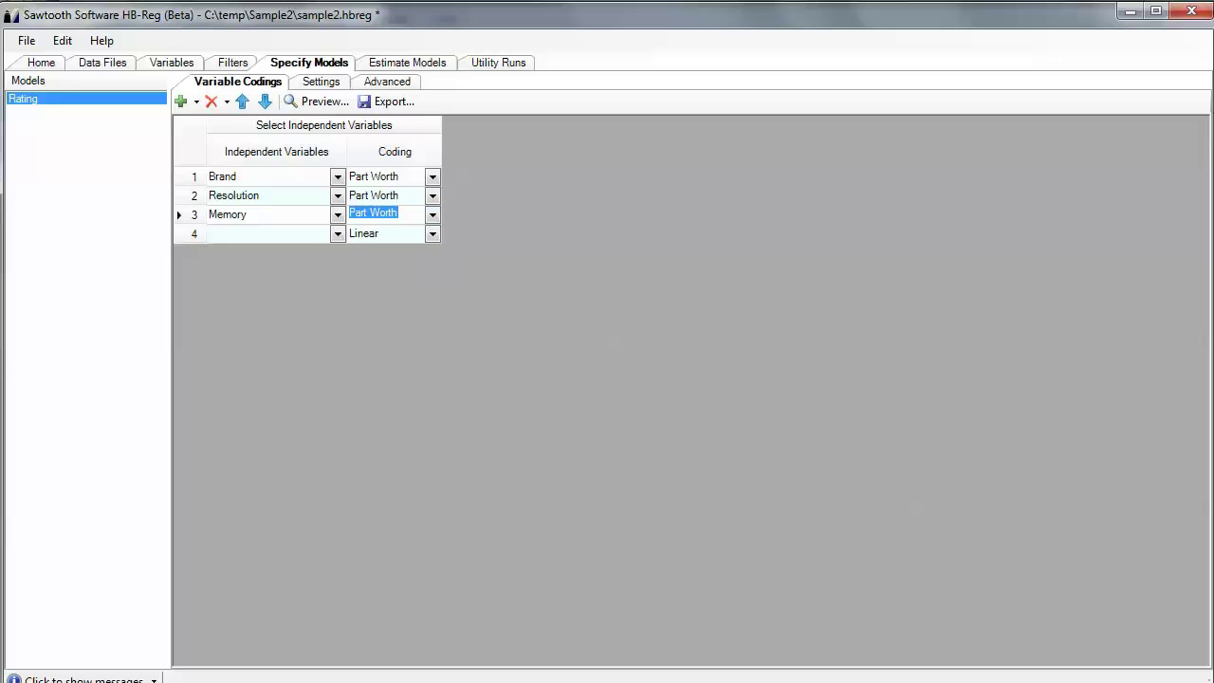
pyautogui.click(336, 233)
pyautogui.click(228, 287)
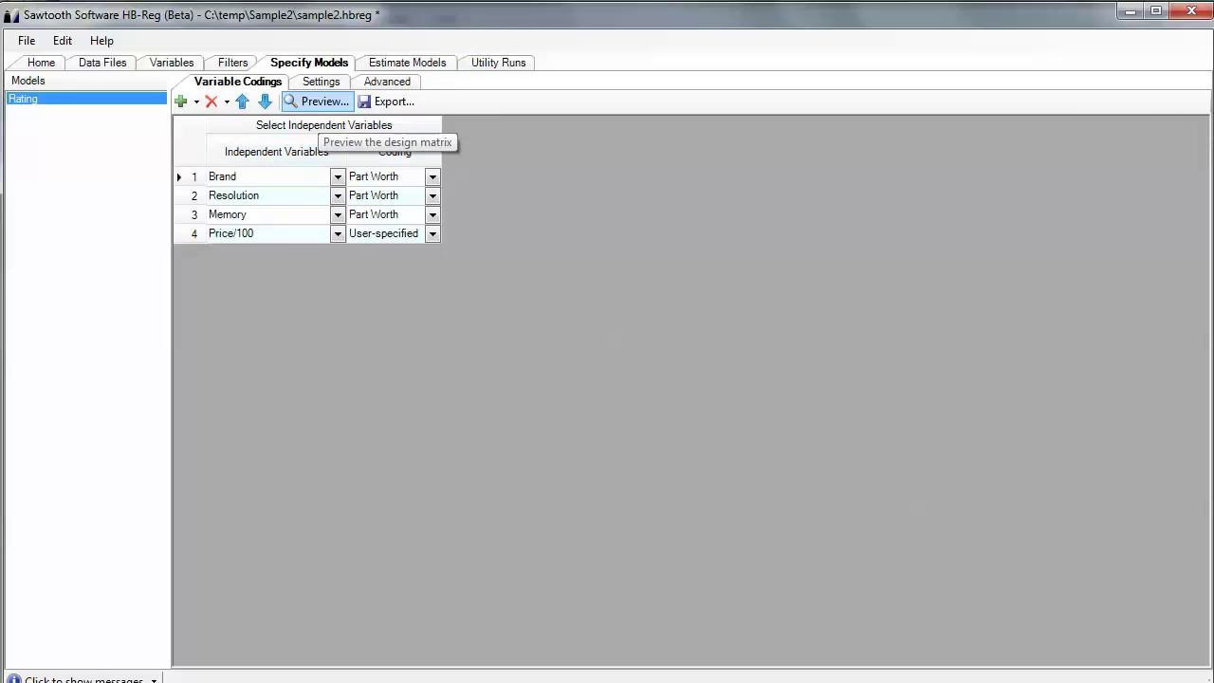
# Preview the Rating model's design matrix through the Price/100 and Response columns for respondents 1001 to 1003
pyautogui.click(318, 101)
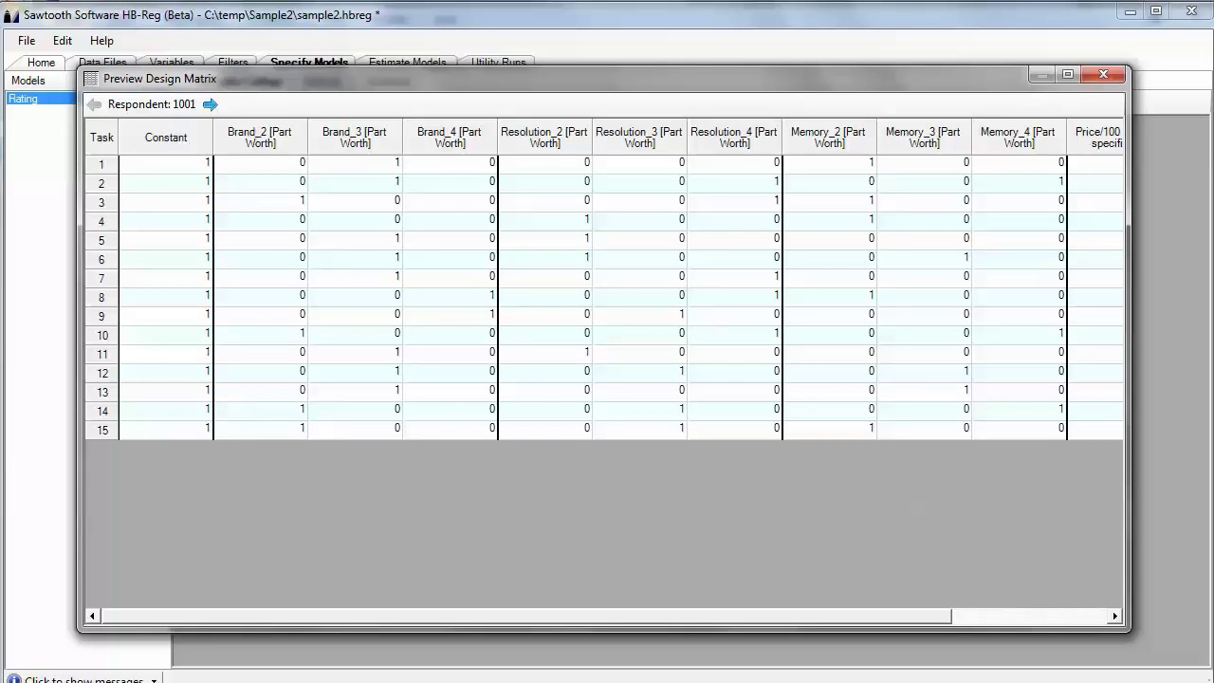
pyautogui.moveTo(526, 616); pyautogui.dragTo(683, 616)
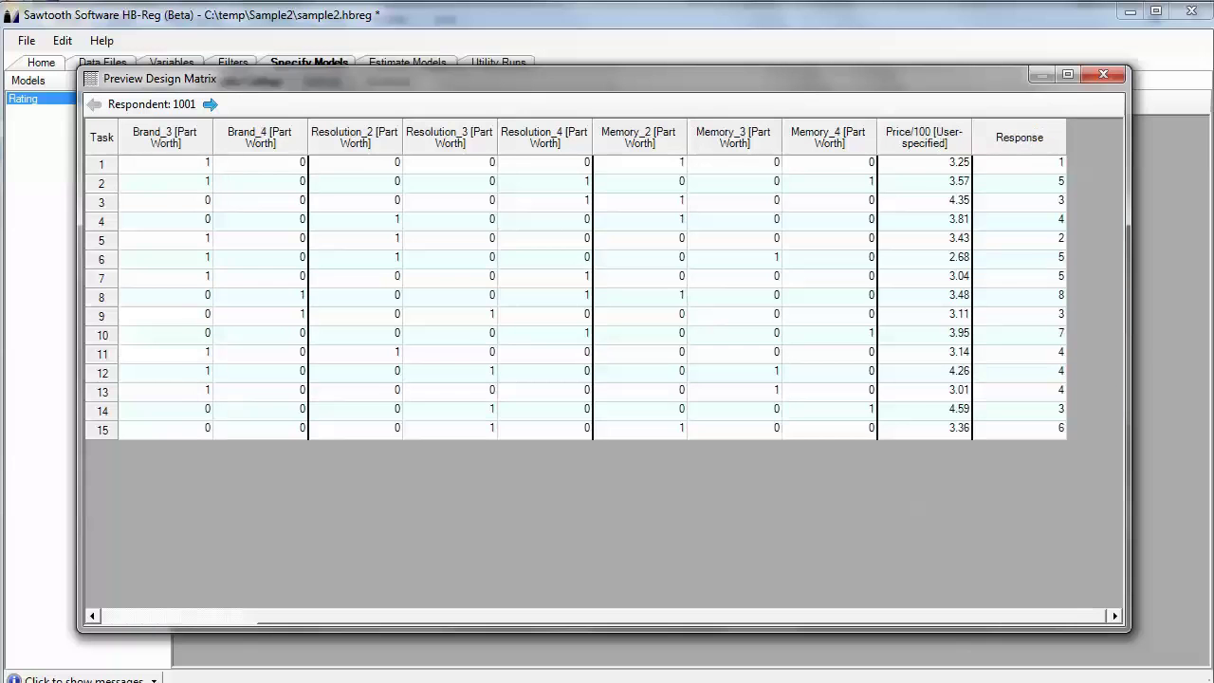
pyautogui.click(924, 137)
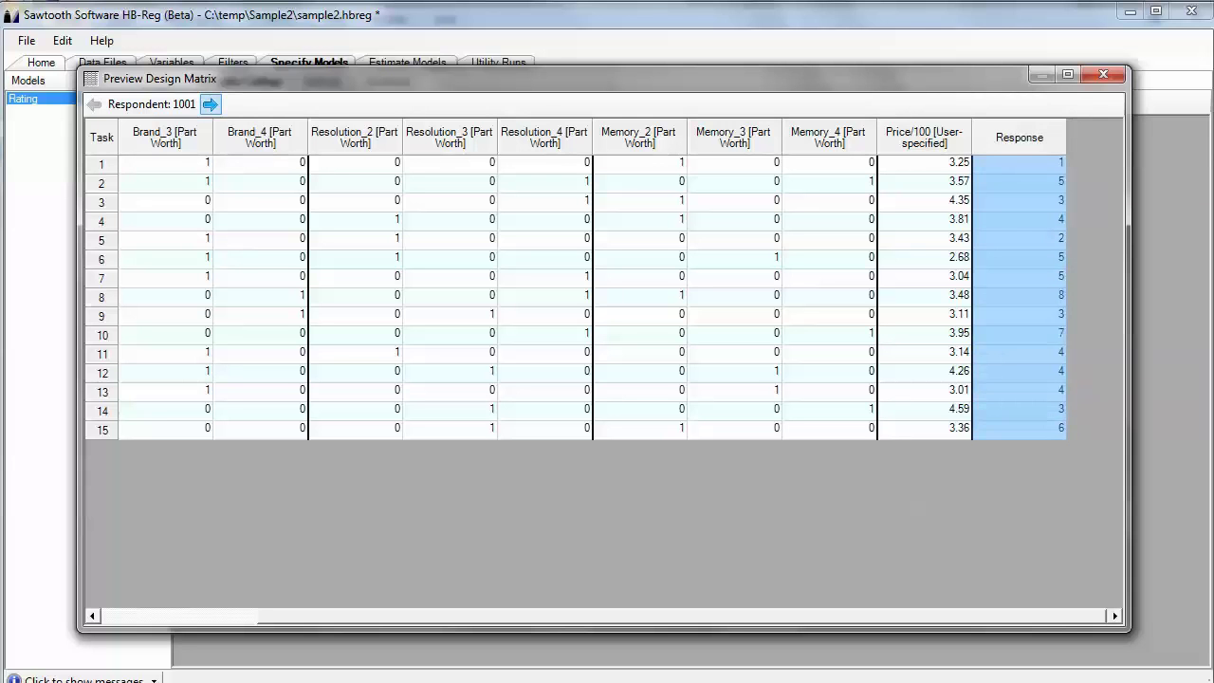
pyautogui.click(210, 104)
pyautogui.click(209, 105)
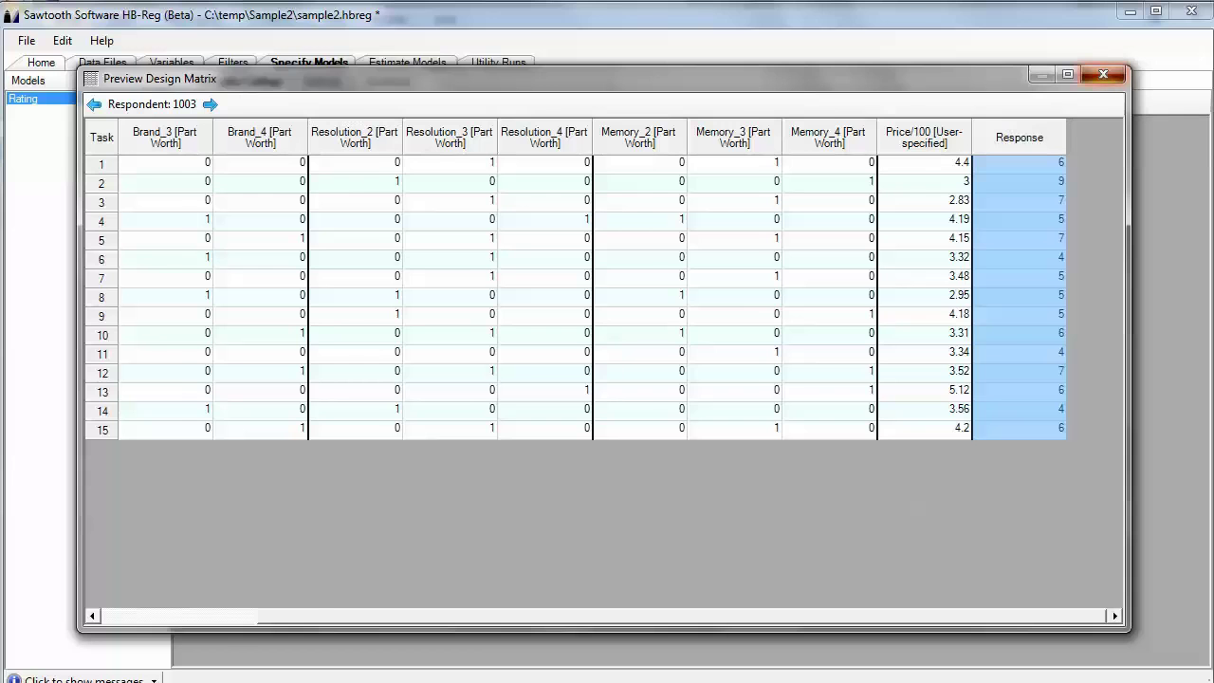
pyautogui.click(1103, 74)
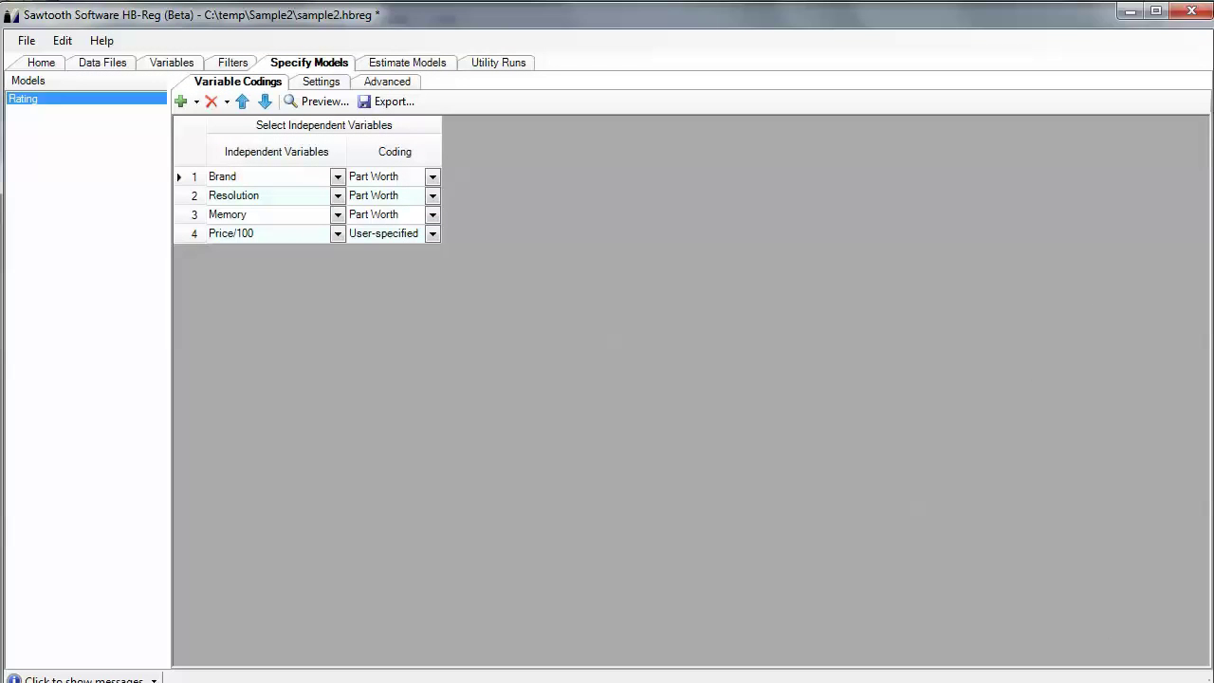
# Try Linear coding for Resolution and examine its column in the design matrix preview
pyautogui.click(432, 195)
pyautogui.click(372, 225)
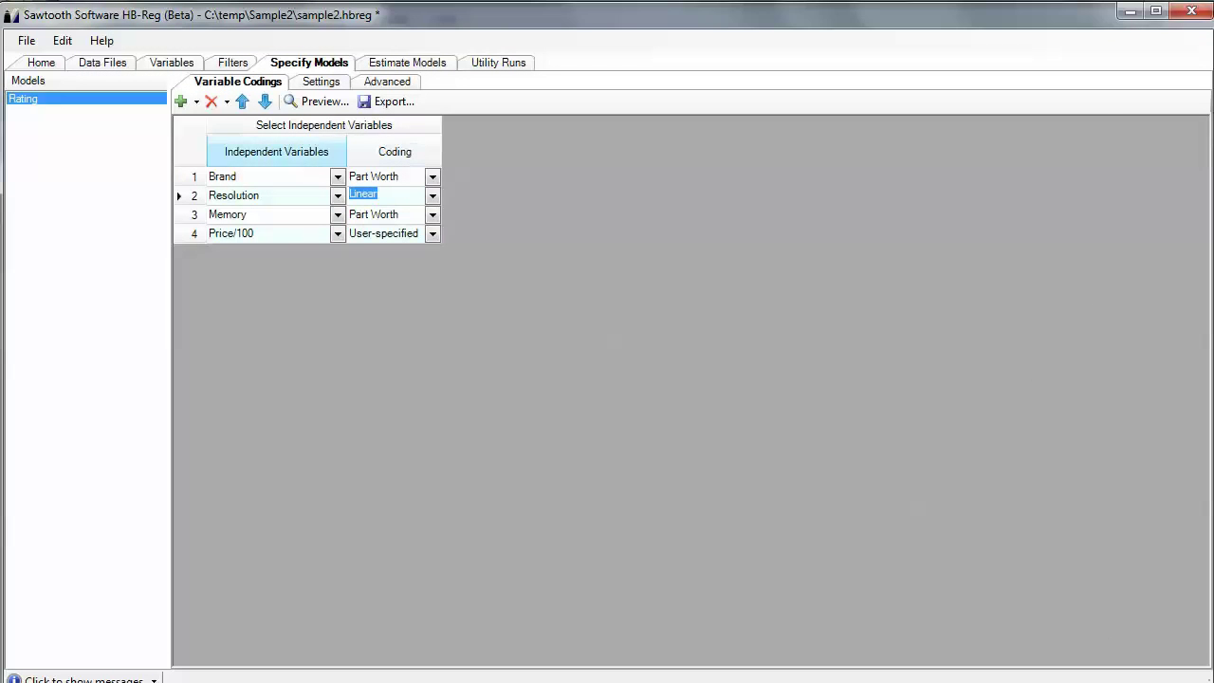
pyautogui.click(317, 101)
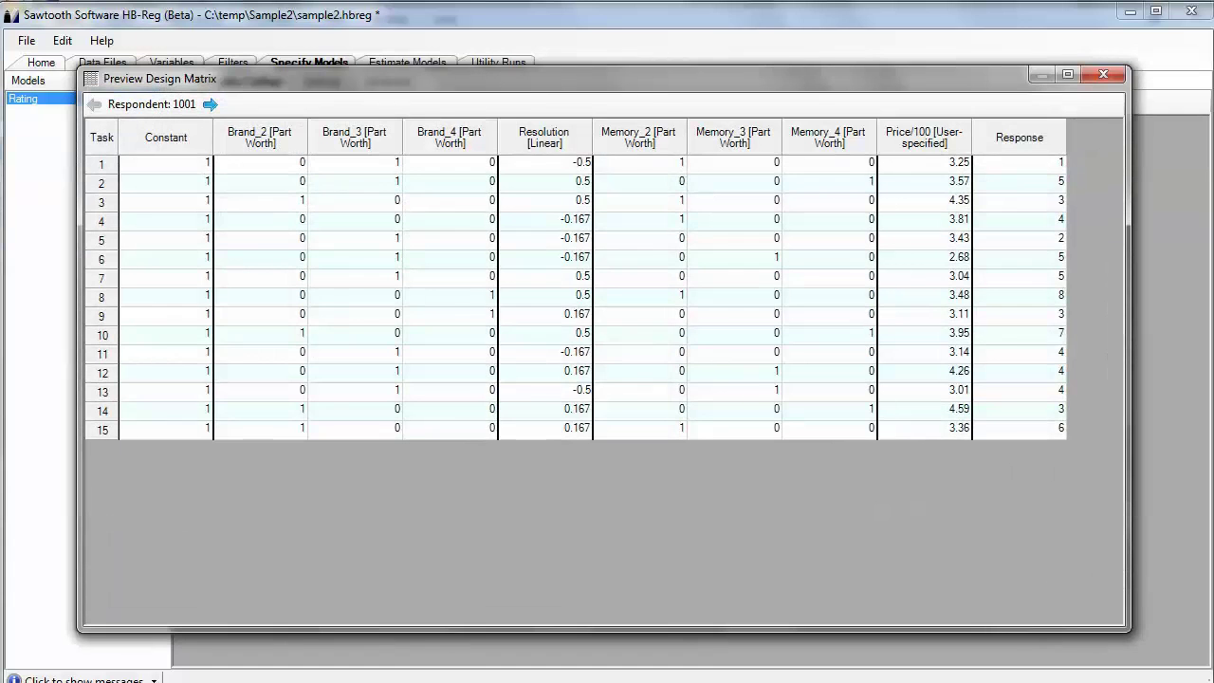
pyautogui.moveTo(545, 163); pyautogui.dragTo(545, 430)
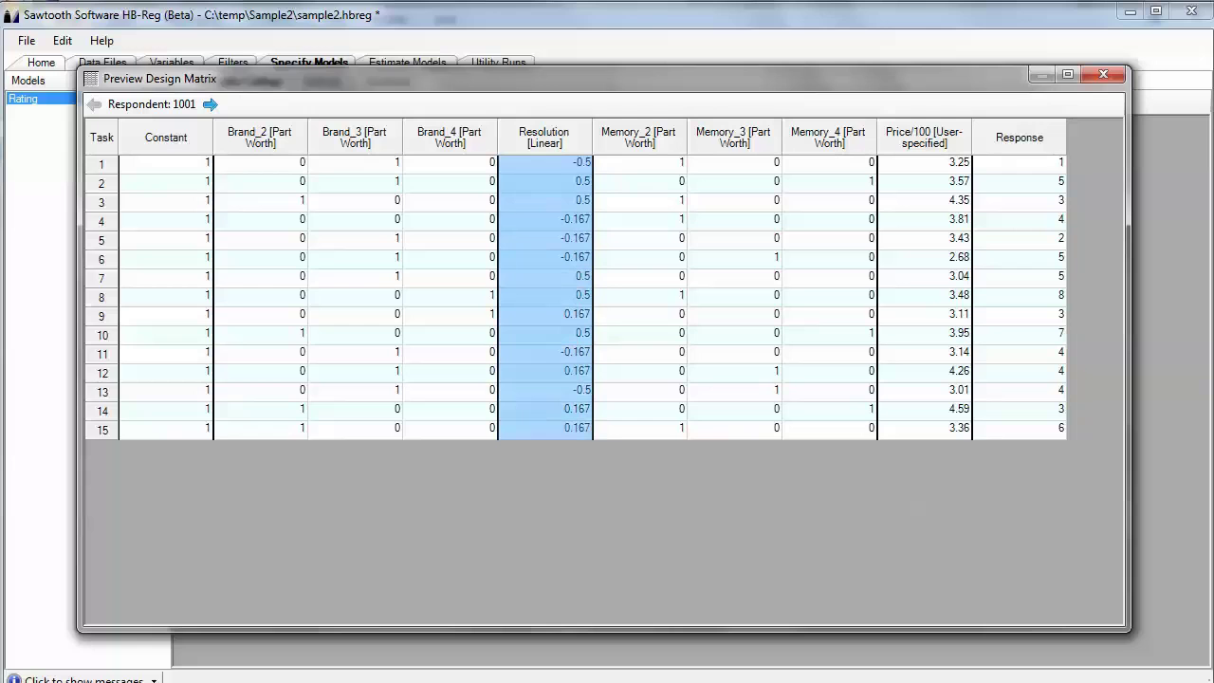
pyautogui.click(1103, 74)
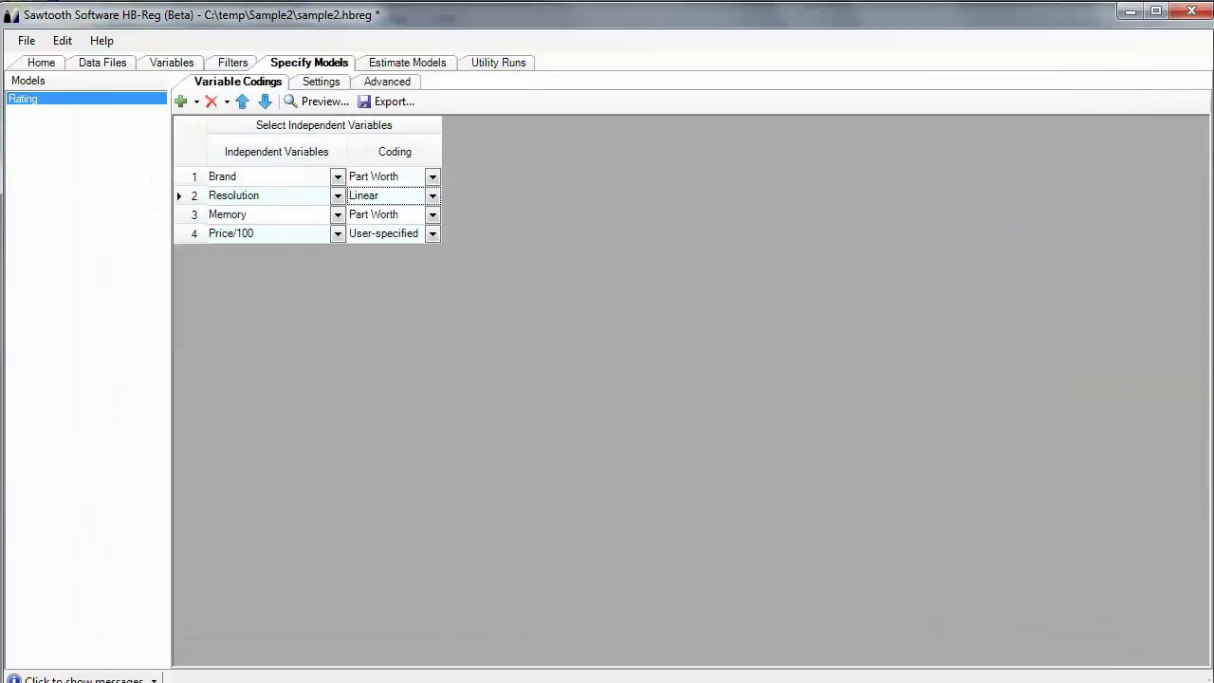
# Restore Part Worth coding for Resolution, keeping Memory on Part Worth as well
pyautogui.click(432, 215)
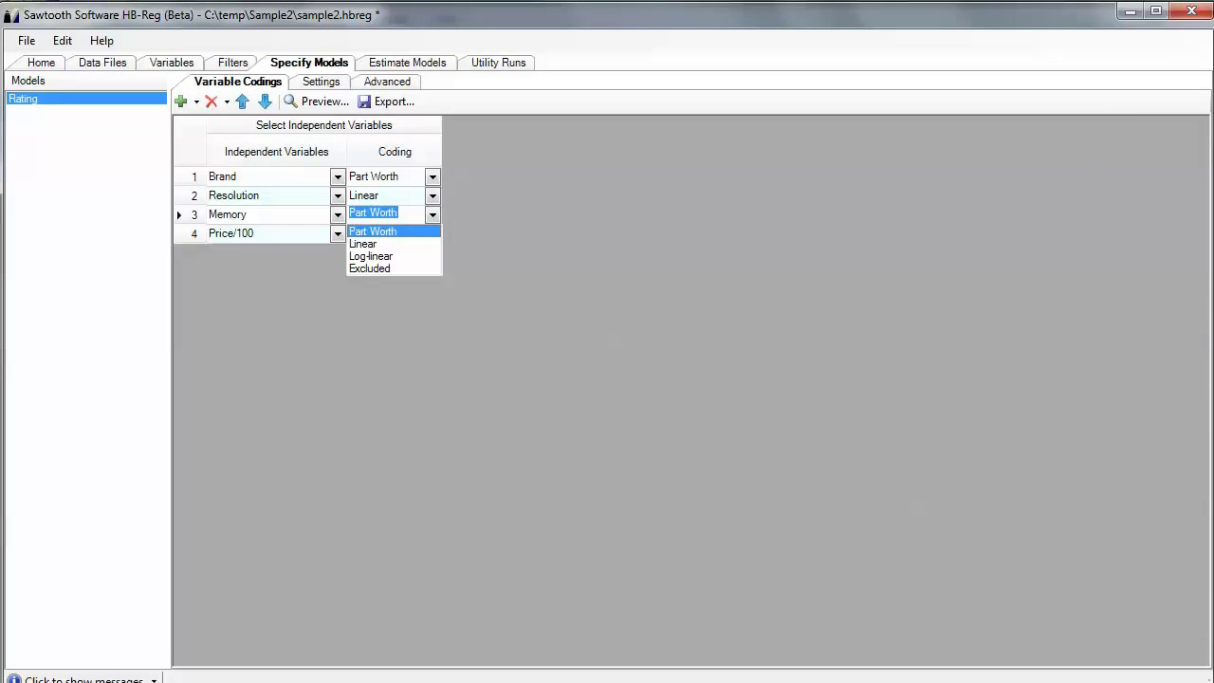
pyautogui.click(373, 231)
pyautogui.click(432, 195)
pyautogui.click(372, 212)
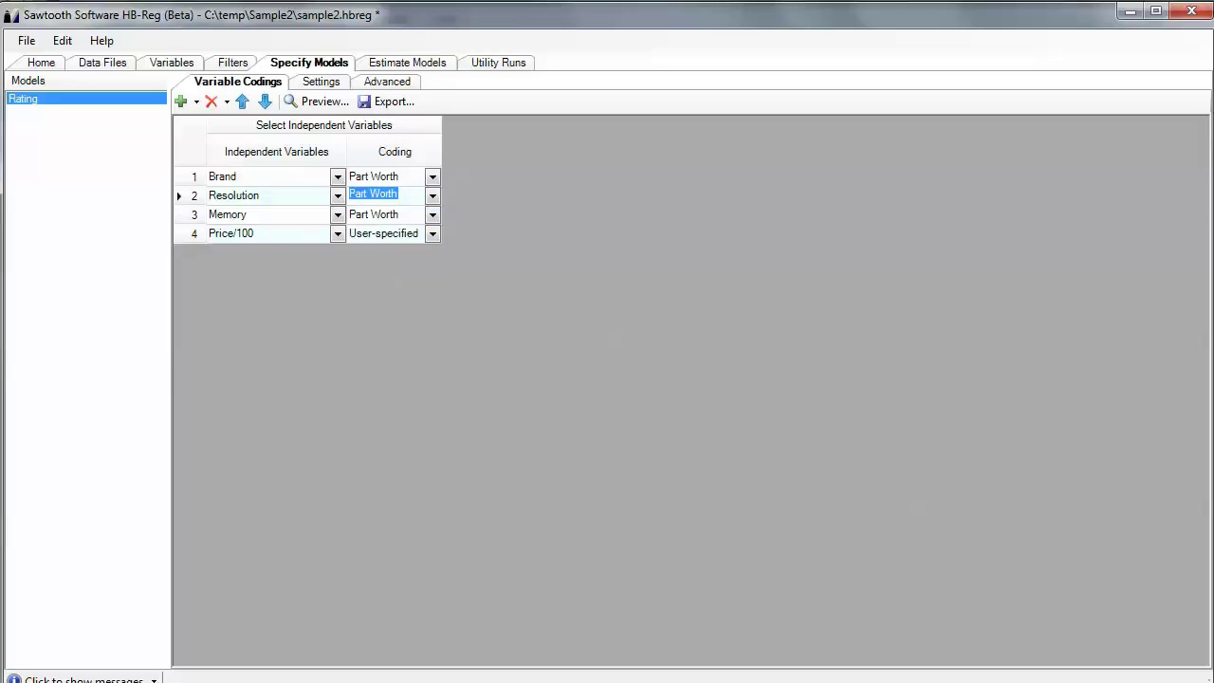
# Review the Rating model's iteration settings and make its alpha matrix use covariates, including Variable1 as a categorical covariate
pyautogui.click(320, 81)
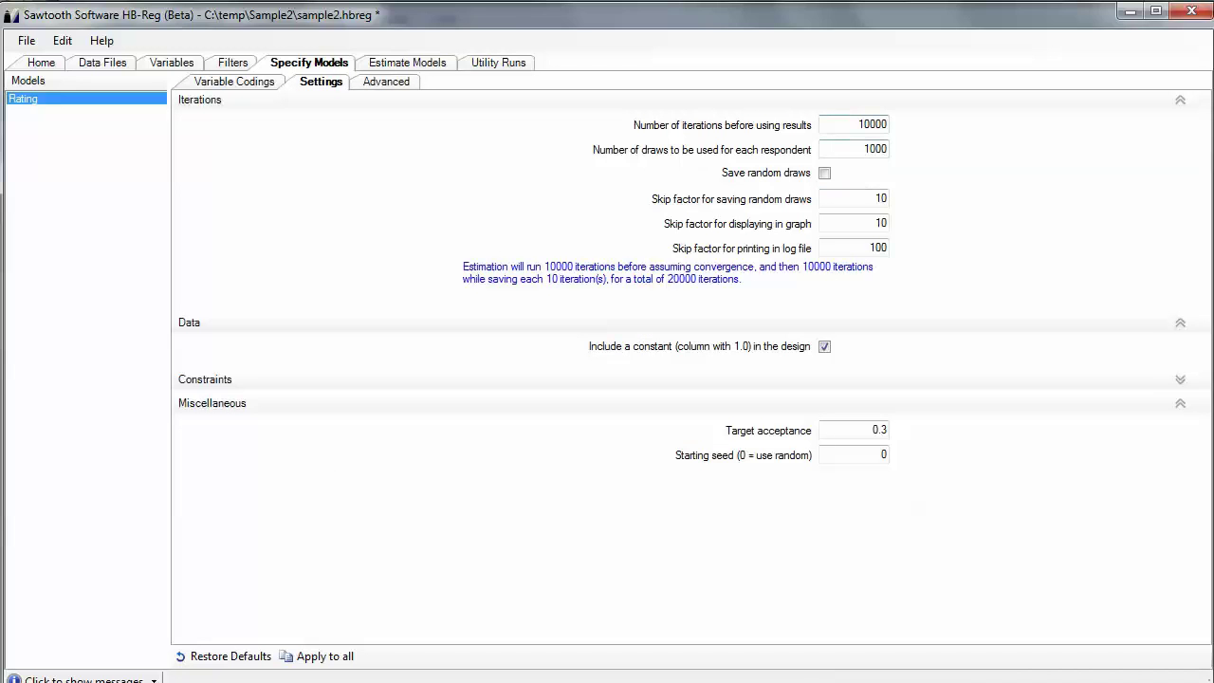
pyautogui.doubleClick(871, 125)
pyautogui.press('Tab')
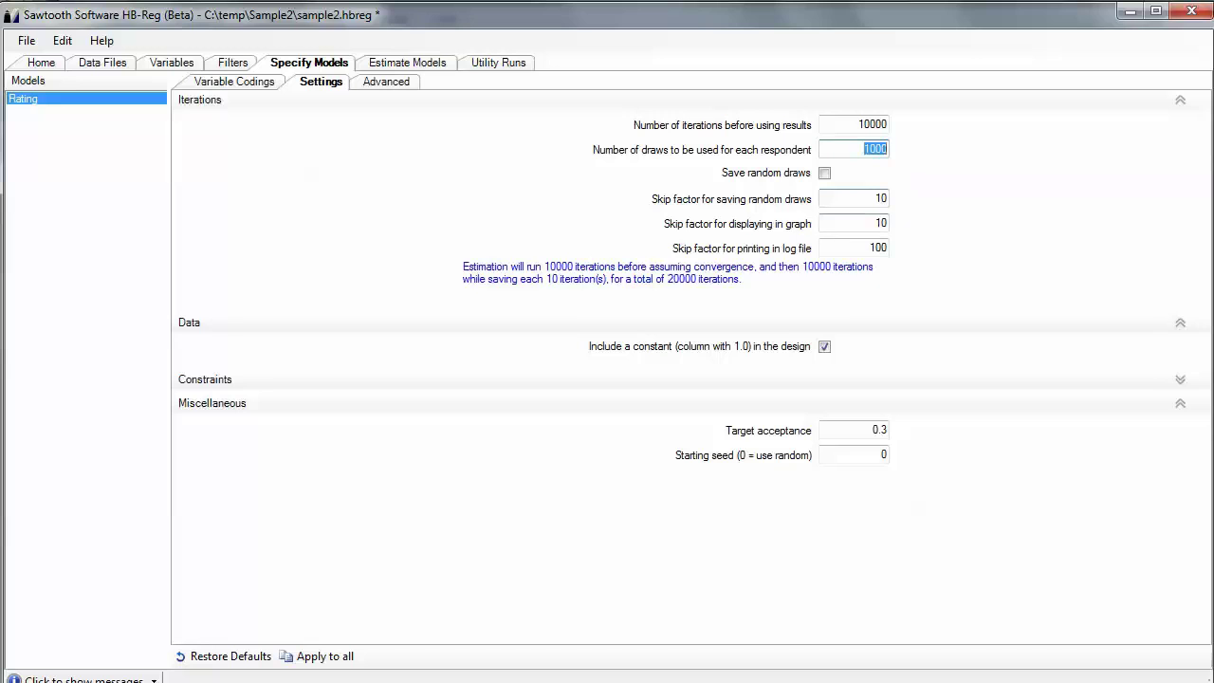
pyautogui.click(386, 82)
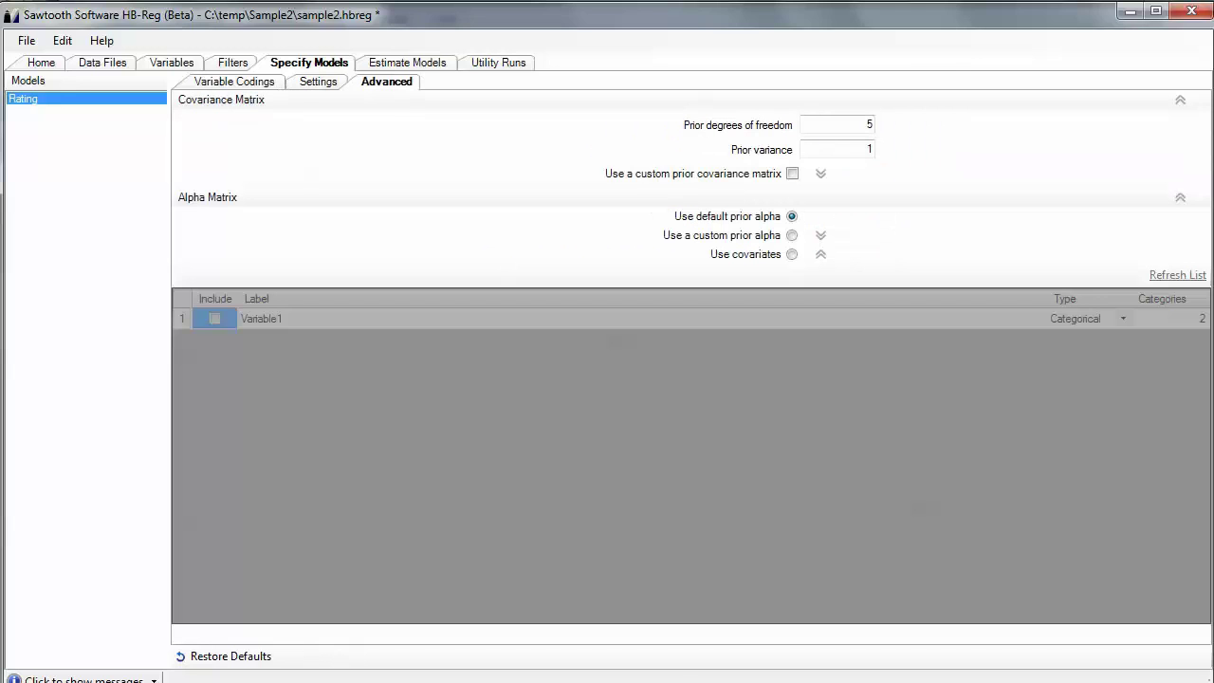
pyautogui.click(791, 254)
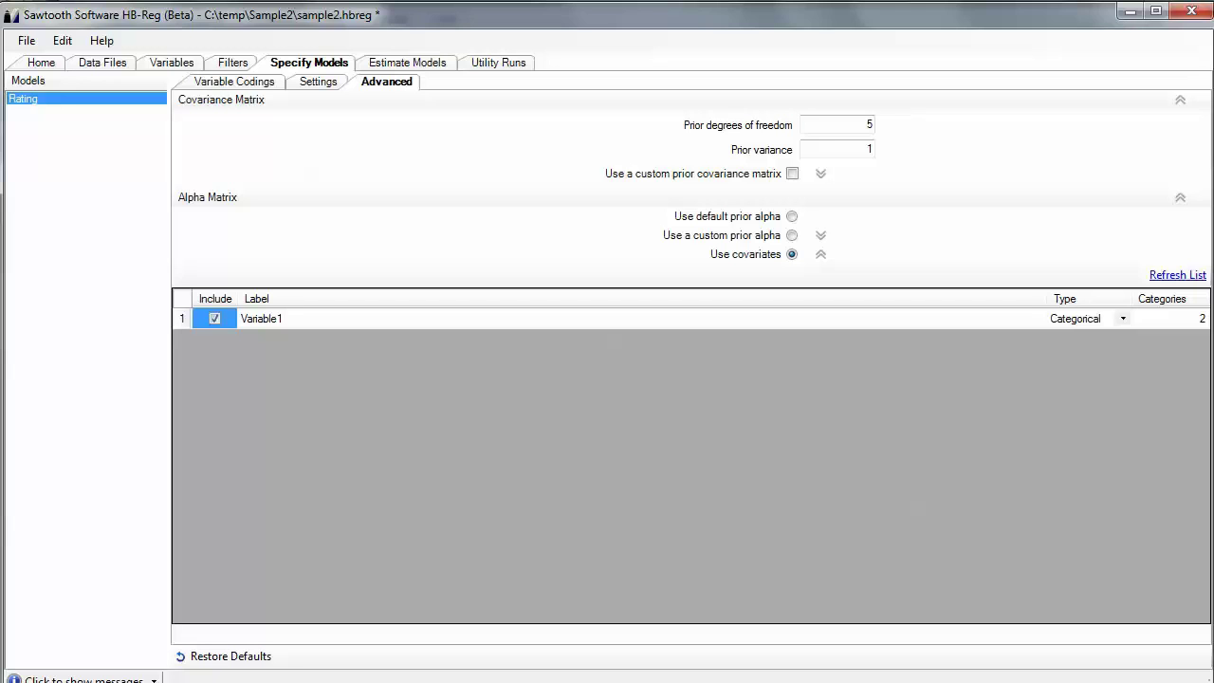
# Estimate the Rating model and follow its progress in the statistics and the parameter estimates graph
pyautogui.click(407, 63)
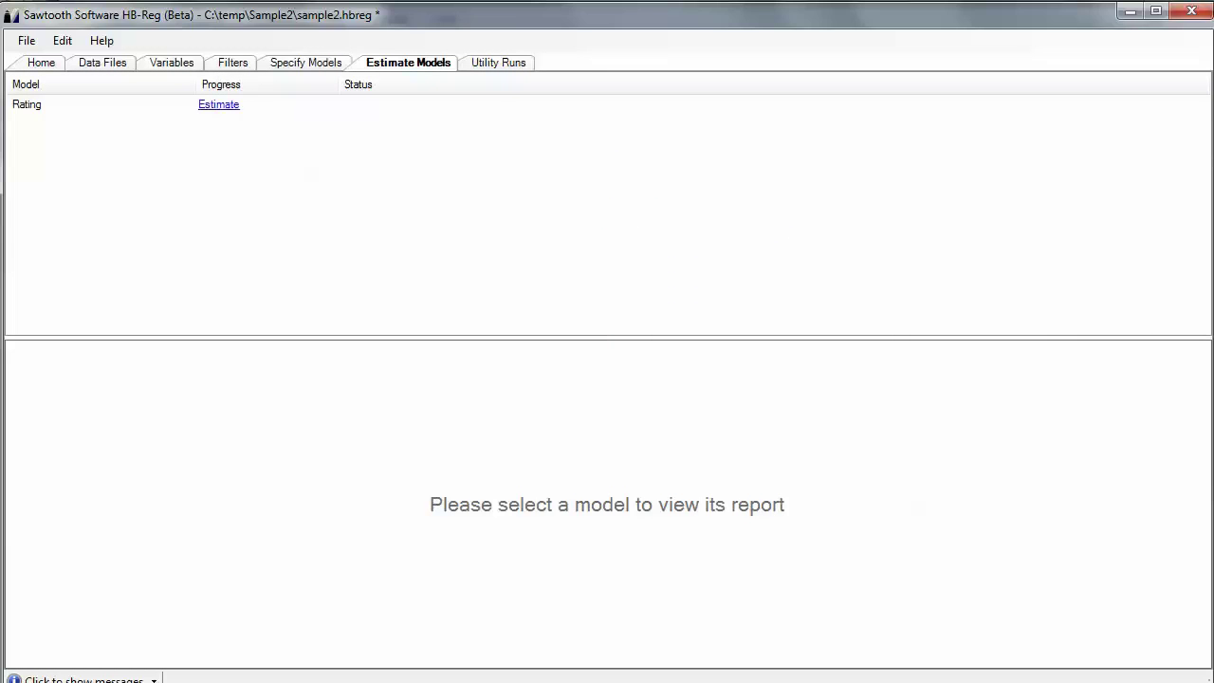
pyautogui.click(218, 104)
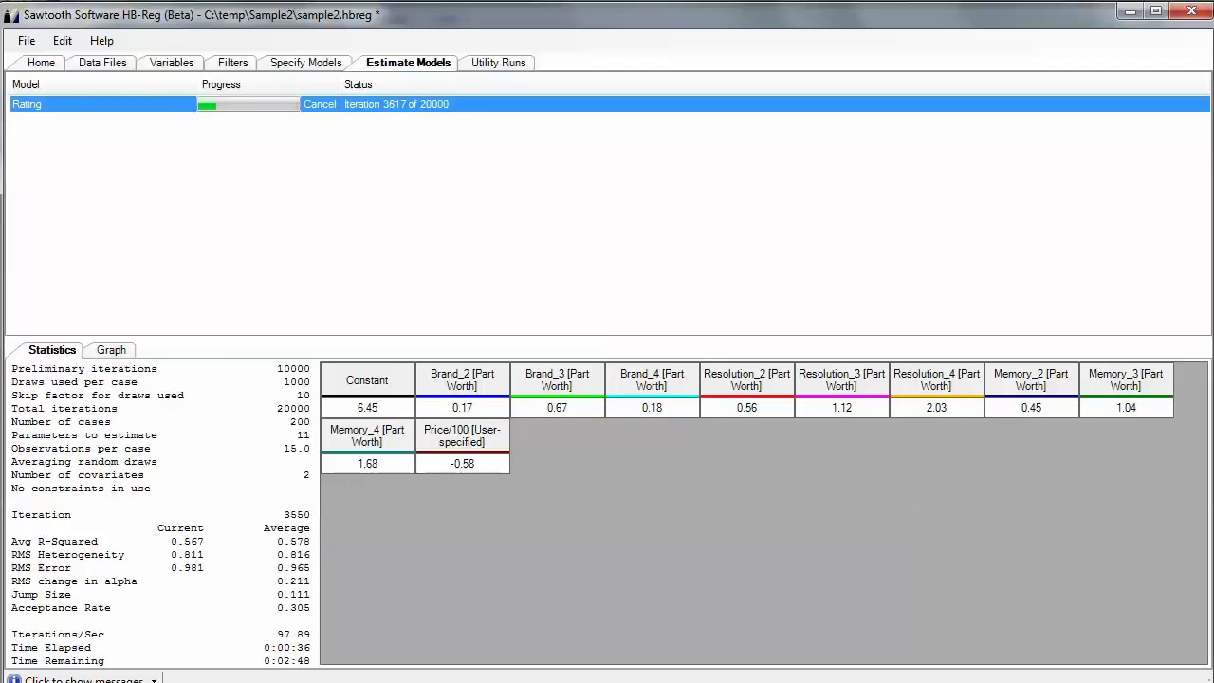
pyautogui.click(111, 349)
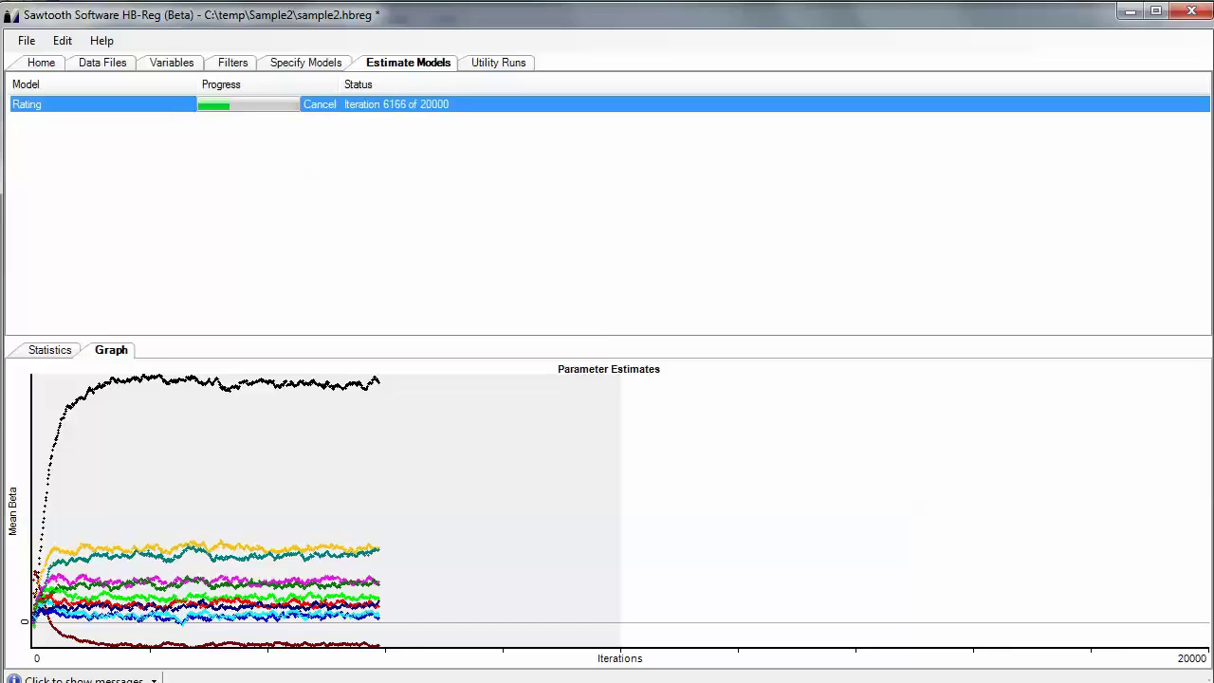
pyautogui.click(50, 350)
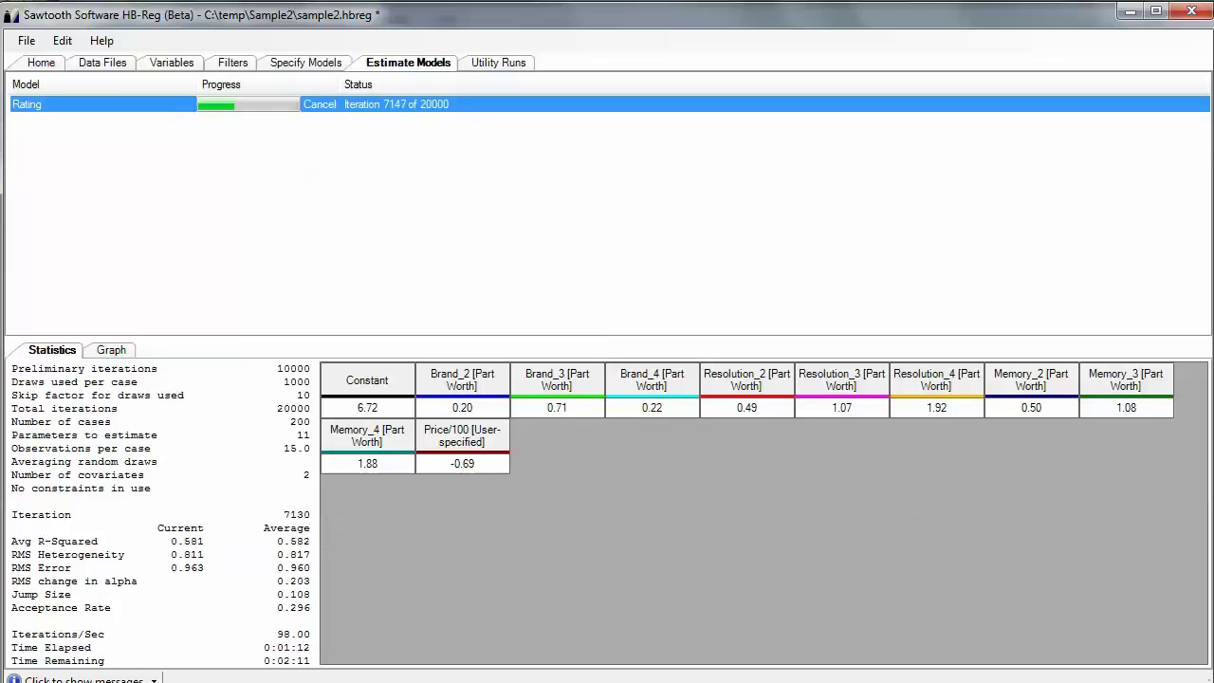
pyautogui.click(111, 350)
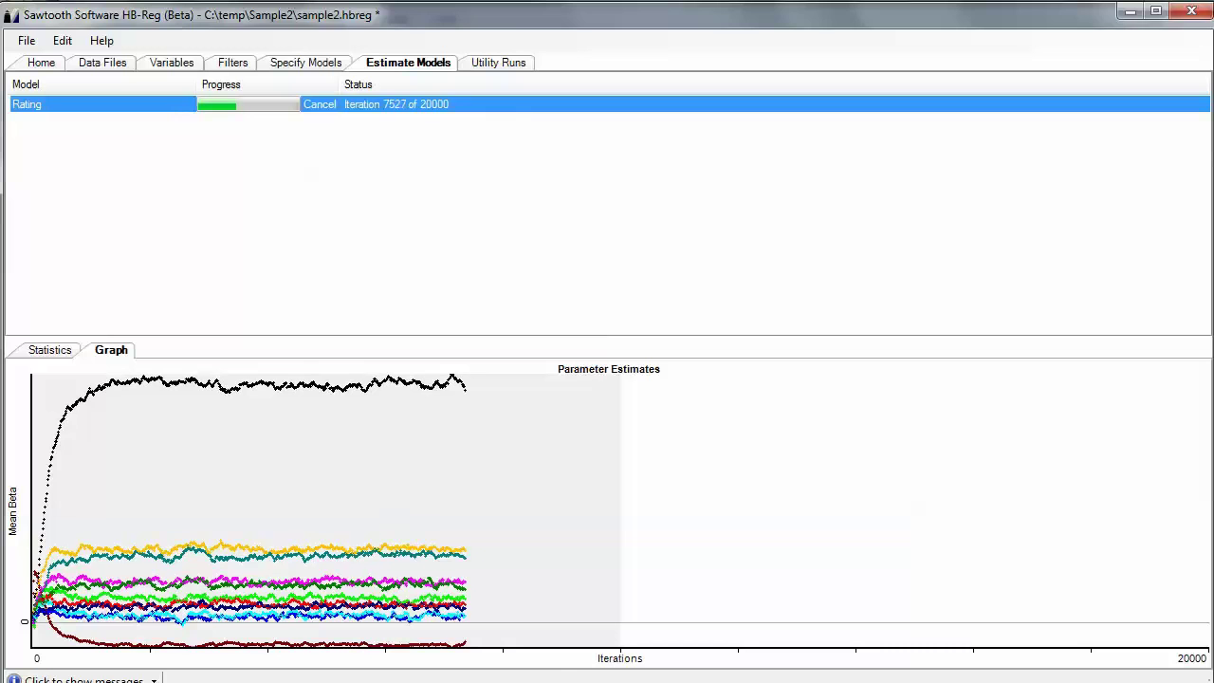
pyautogui.click(50, 350)
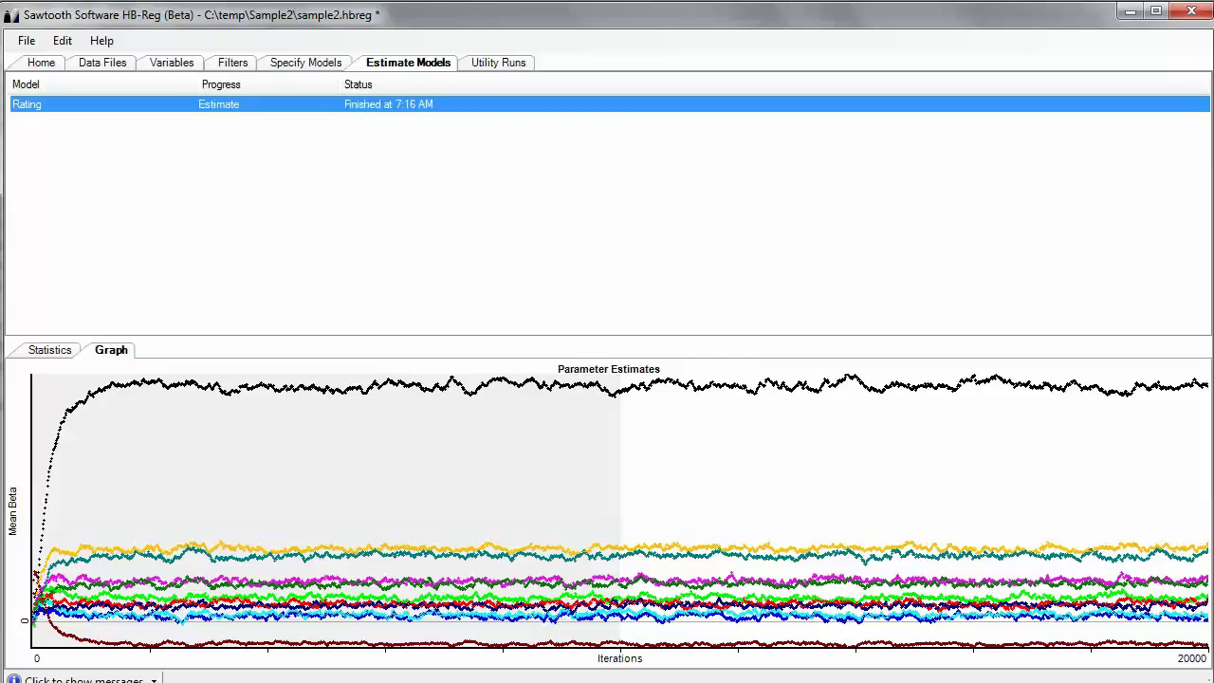
# Examine the variable codings, general settings and estimation report of the utility run Rating 26Oct2012 0716
pyautogui.click(498, 62)
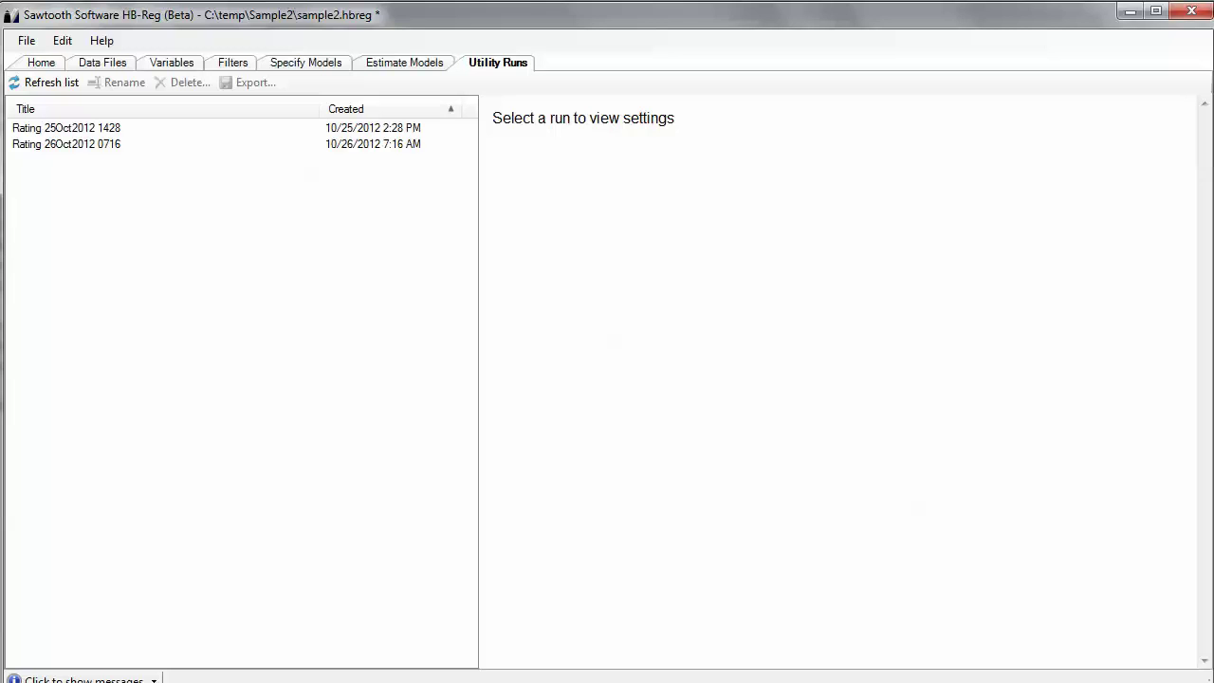
pyautogui.click(67, 144)
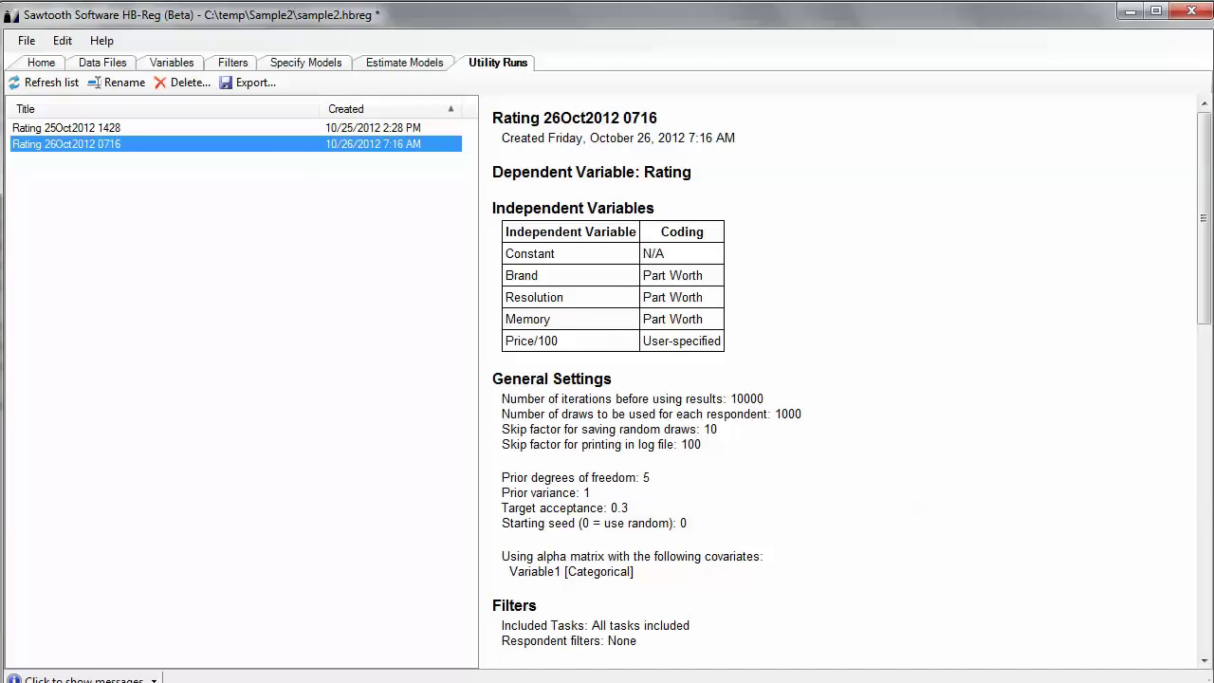
pyautogui.moveTo(1203, 218); pyautogui.dragTo(1204, 269)
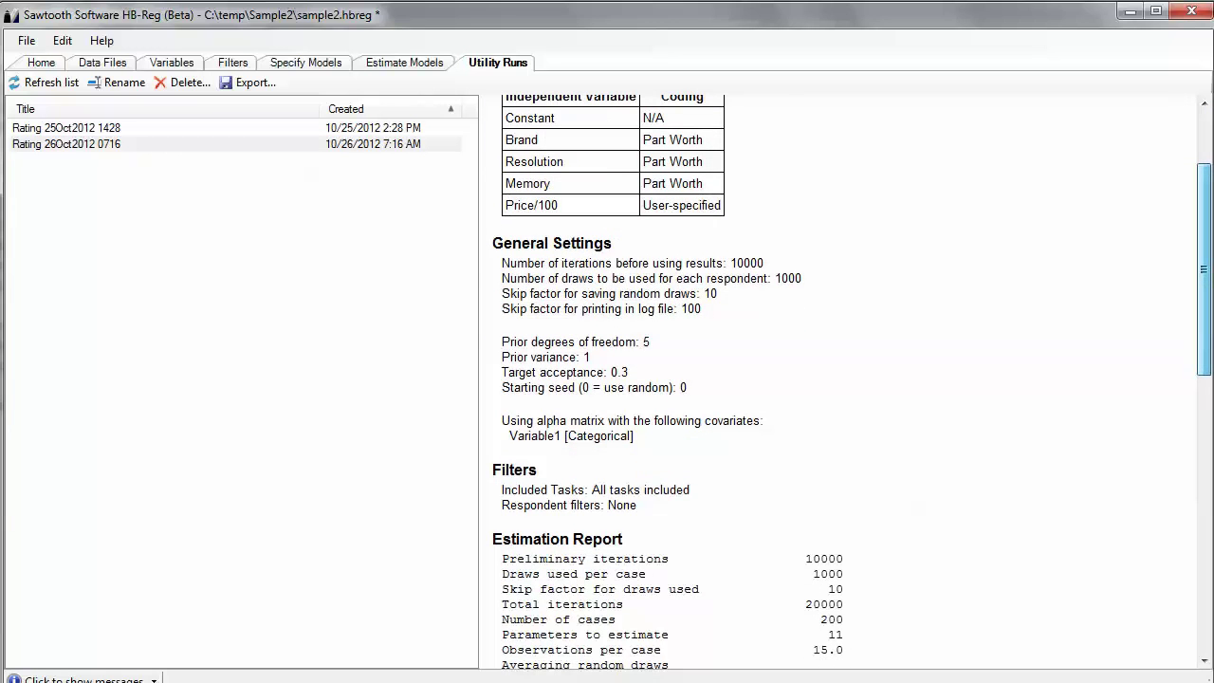
pyautogui.scroll(-7, 852, 383)
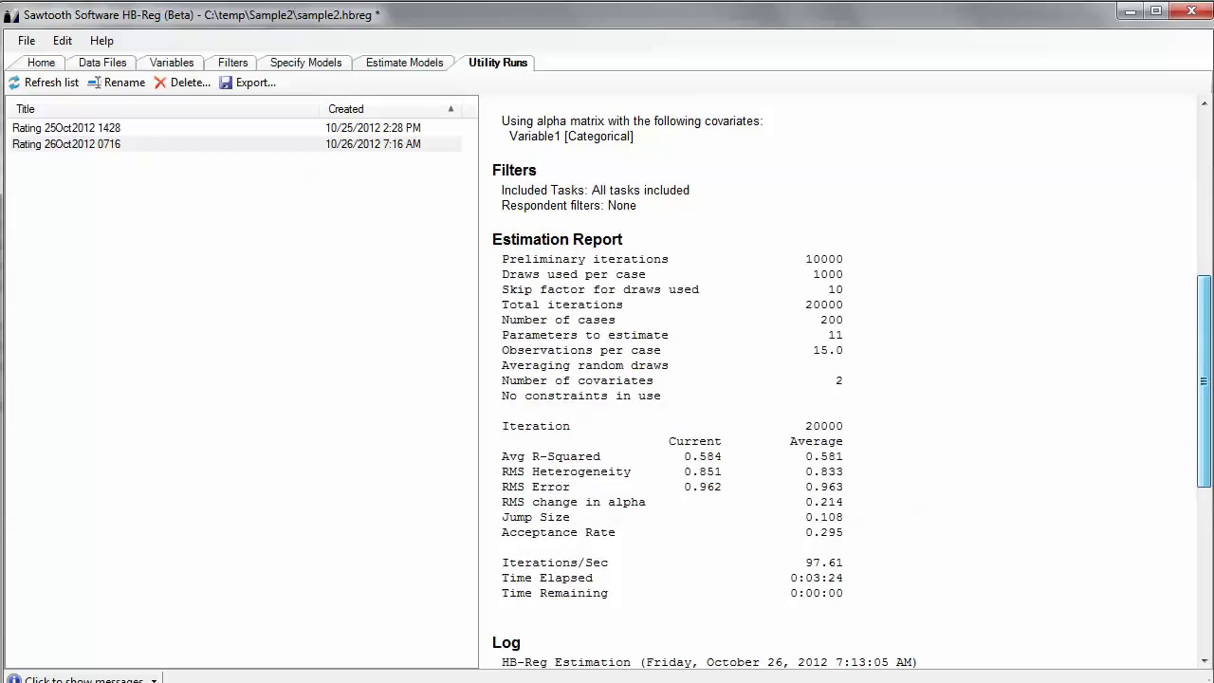
pyautogui.scroll(-4, 851, 383)
pyautogui.scroll(12, 852, 383)
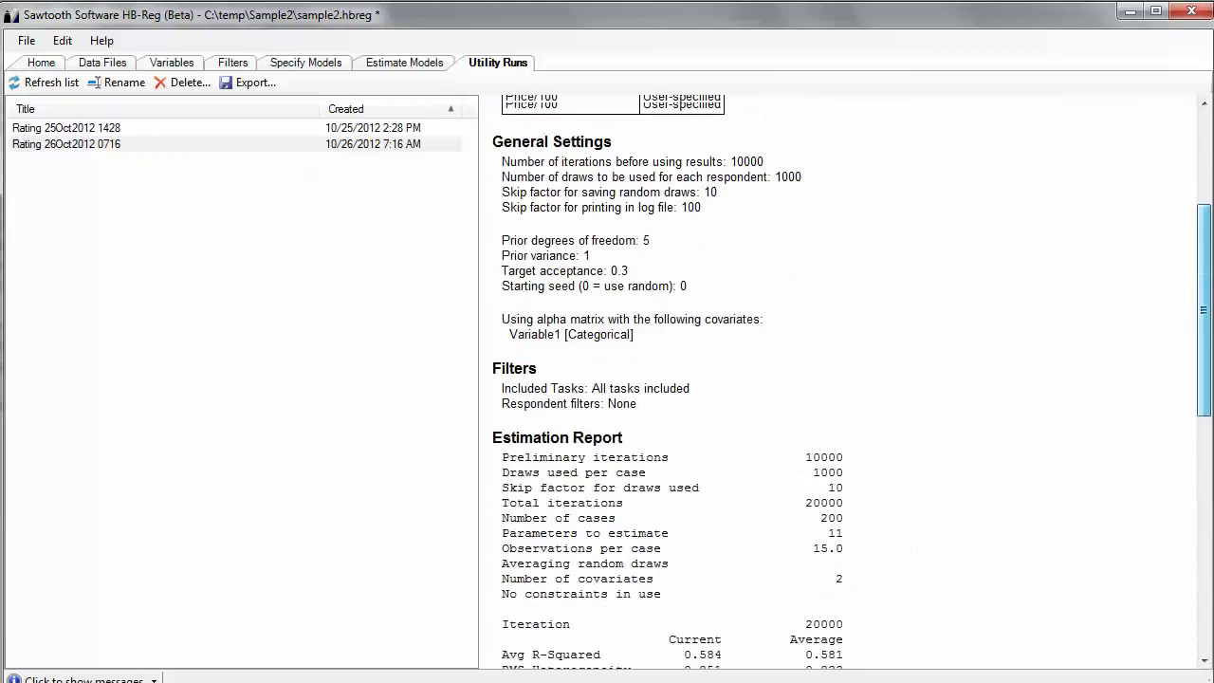
pyautogui.moveTo(1203, 237); pyautogui.dragTo(1203, 217)
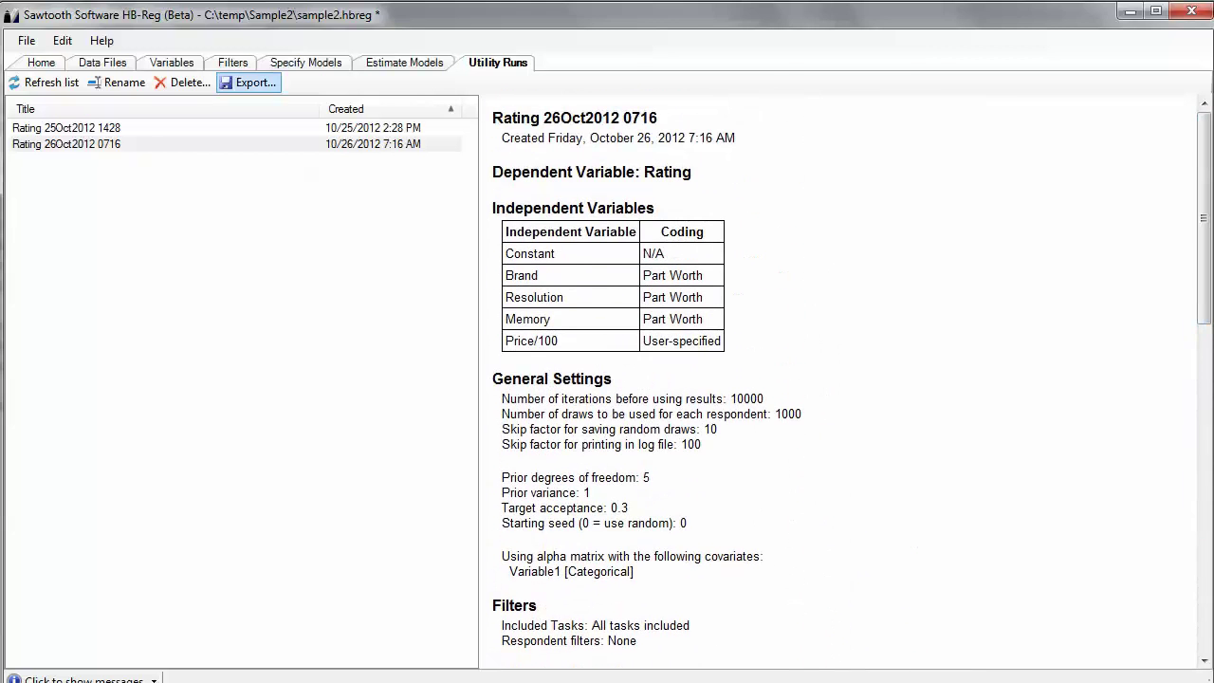
# Export the utility run's Point Estimates.csv into the Sample2 folder, replacing the existing file of that name
pyautogui.click(248, 83)
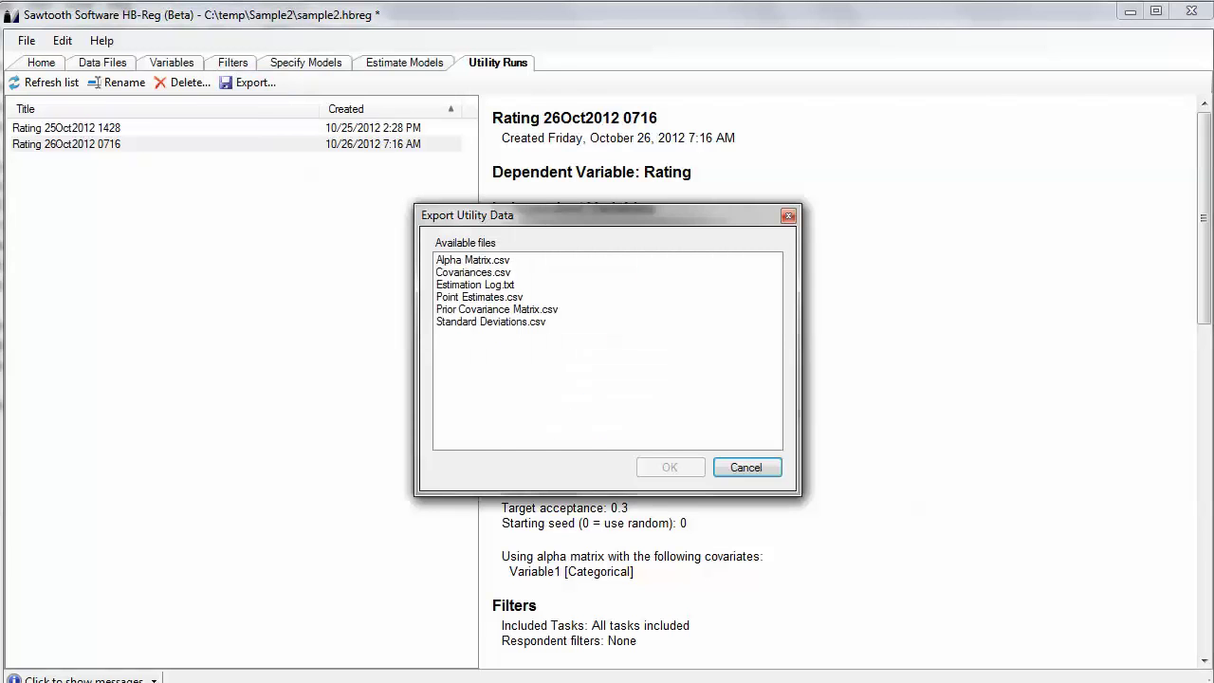
pyautogui.click(480, 297)
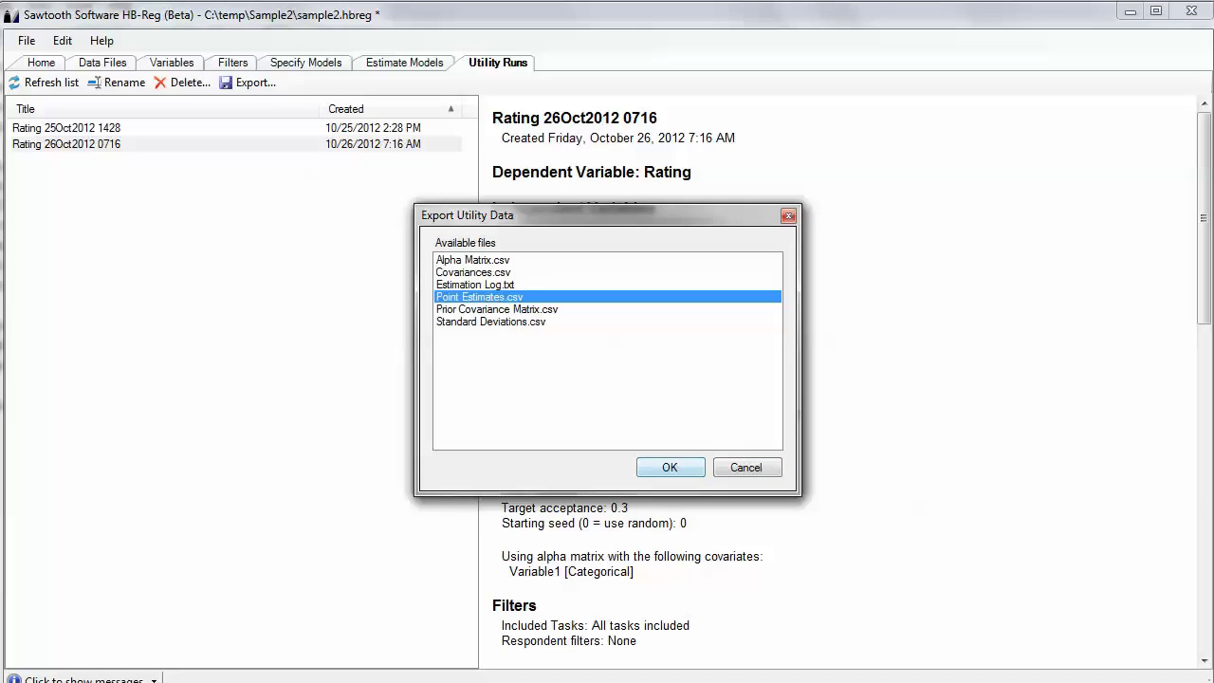
pyautogui.press('Return')
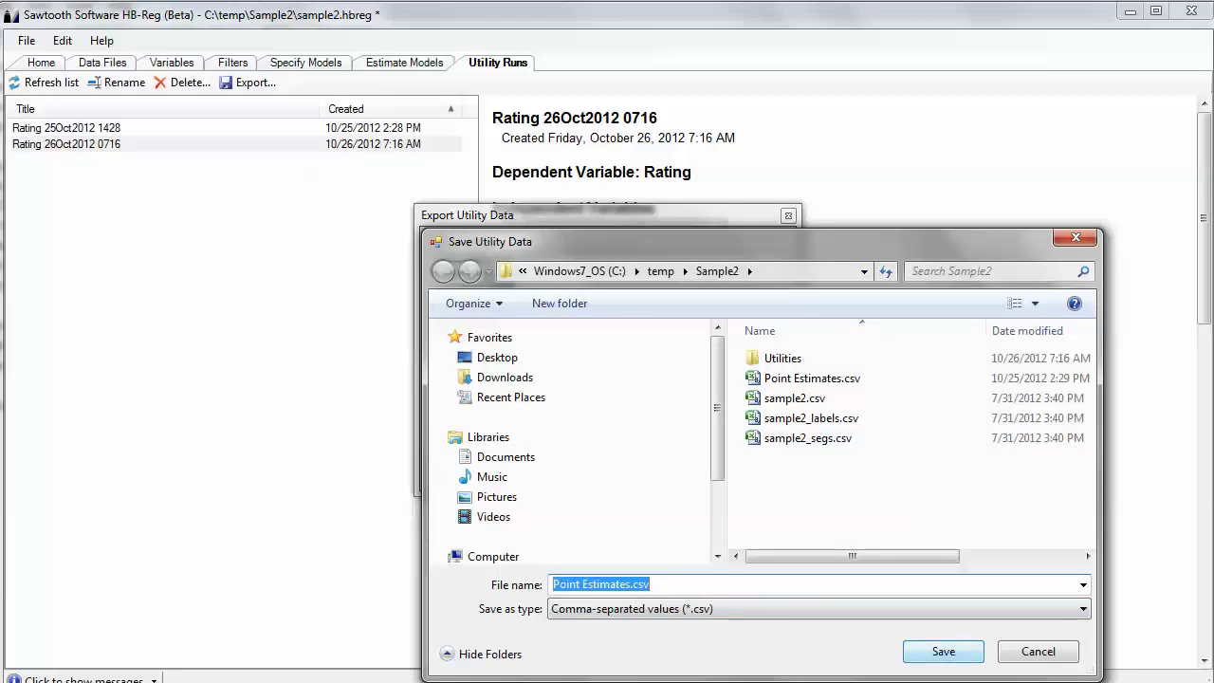
pyautogui.press('Return')
pyautogui.click(680, 365)
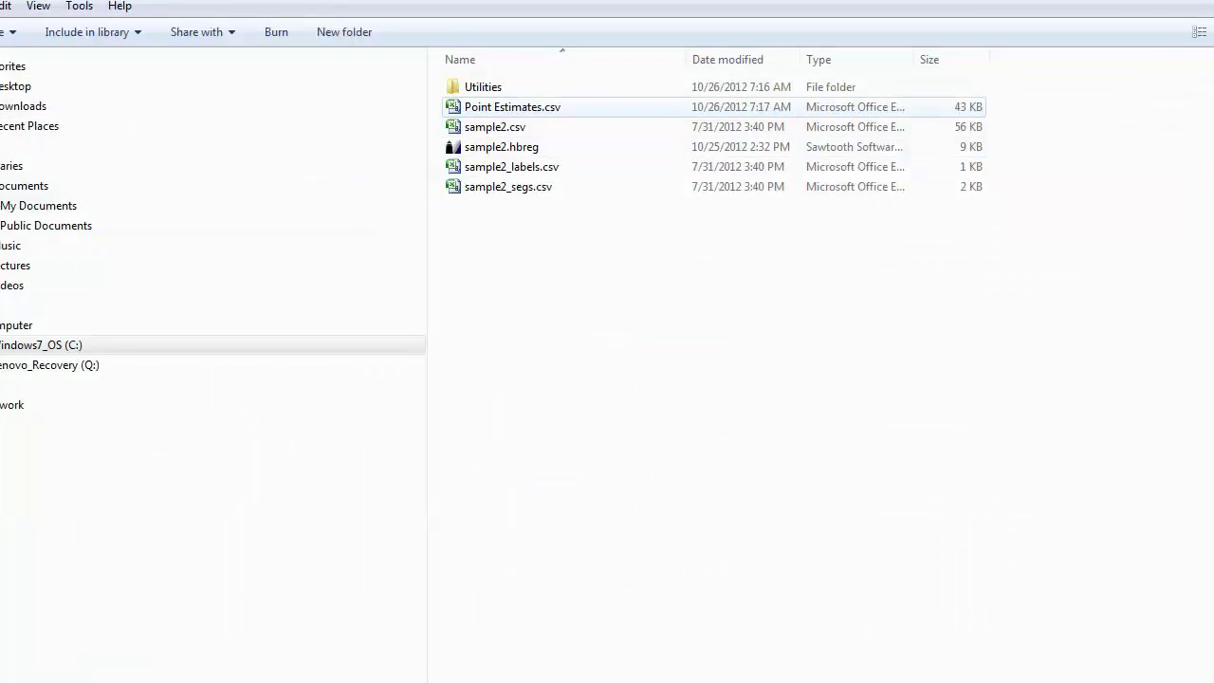
# Open the exported Point Estimates.csv in Excel and examine case 1001's R-squared, constant and coefficients across to Price/100
pyautogui.doubleClick(512, 106)
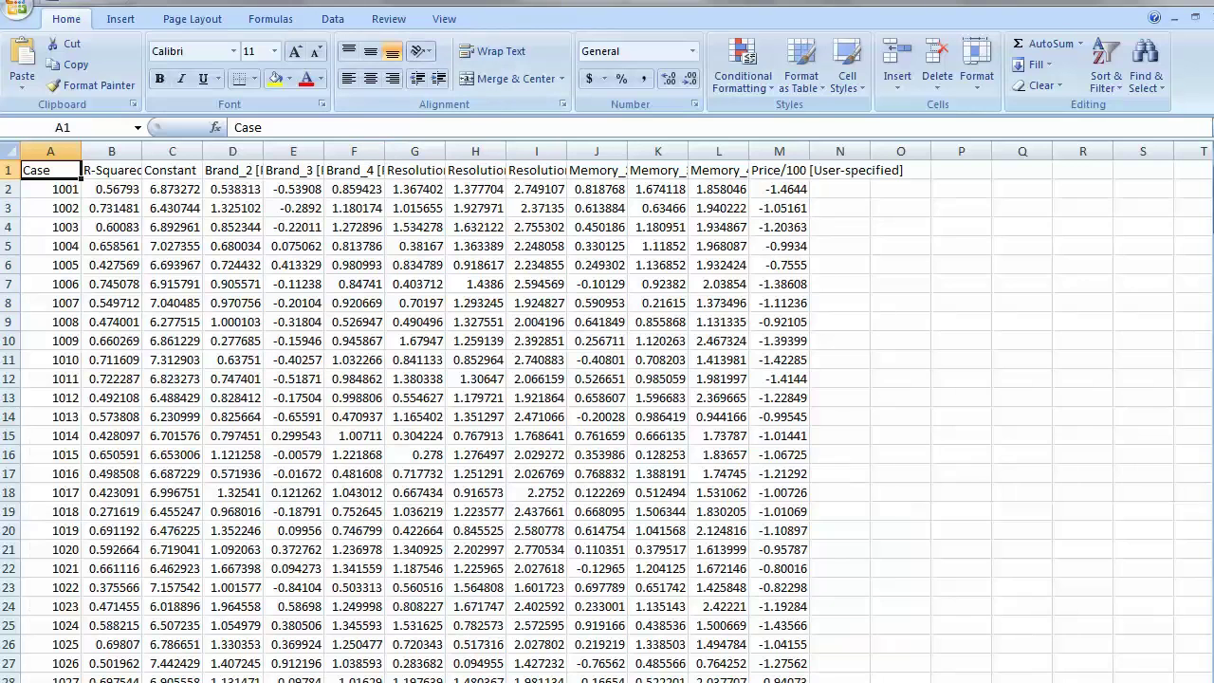
pyautogui.click(51, 189)
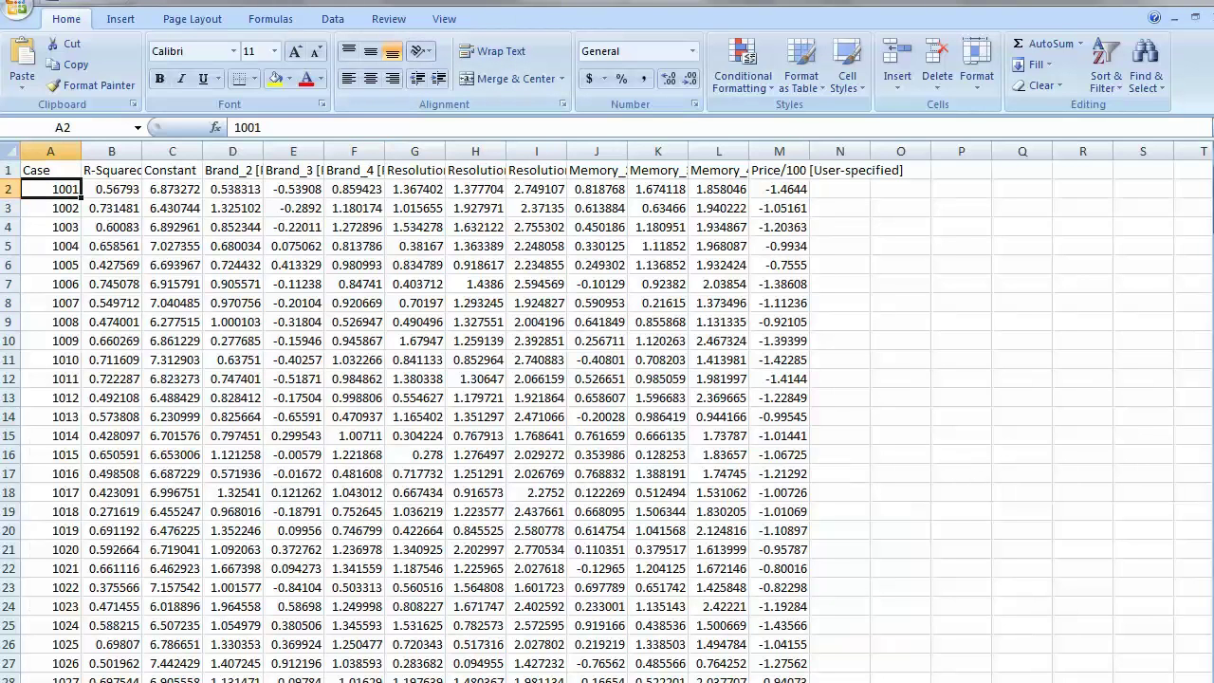
pyautogui.click(112, 188)
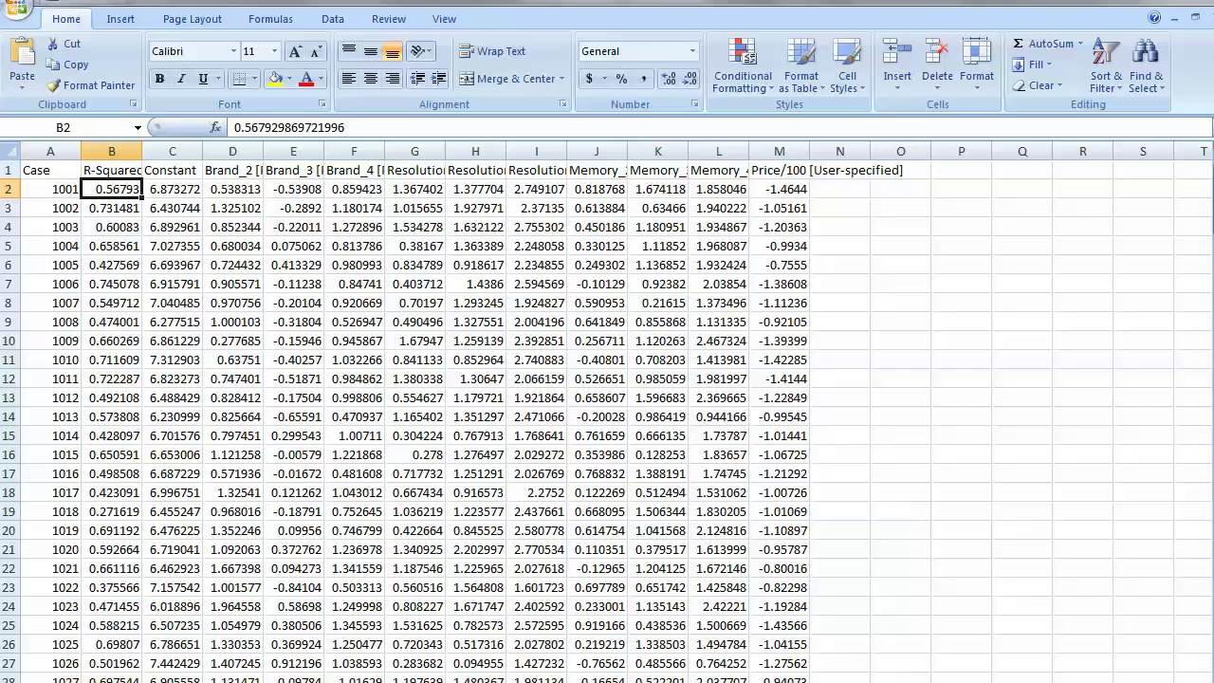
pyautogui.click(173, 189)
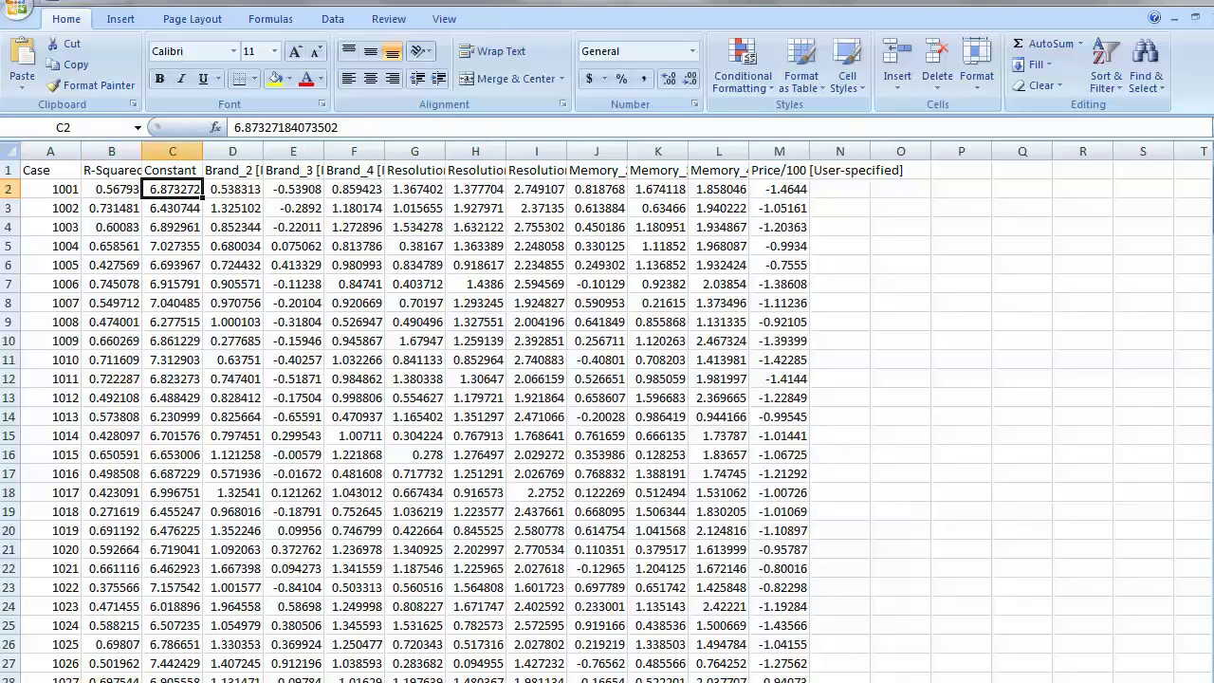
pyautogui.press('Right')
pyautogui.press('Right')
pyautogui.press('Right')
pyautogui.press('Right')
pyautogui.press('Right')
pyautogui.press('Right')
pyautogui.press('Right')
pyautogui.press('Right')
pyautogui.press('Right')
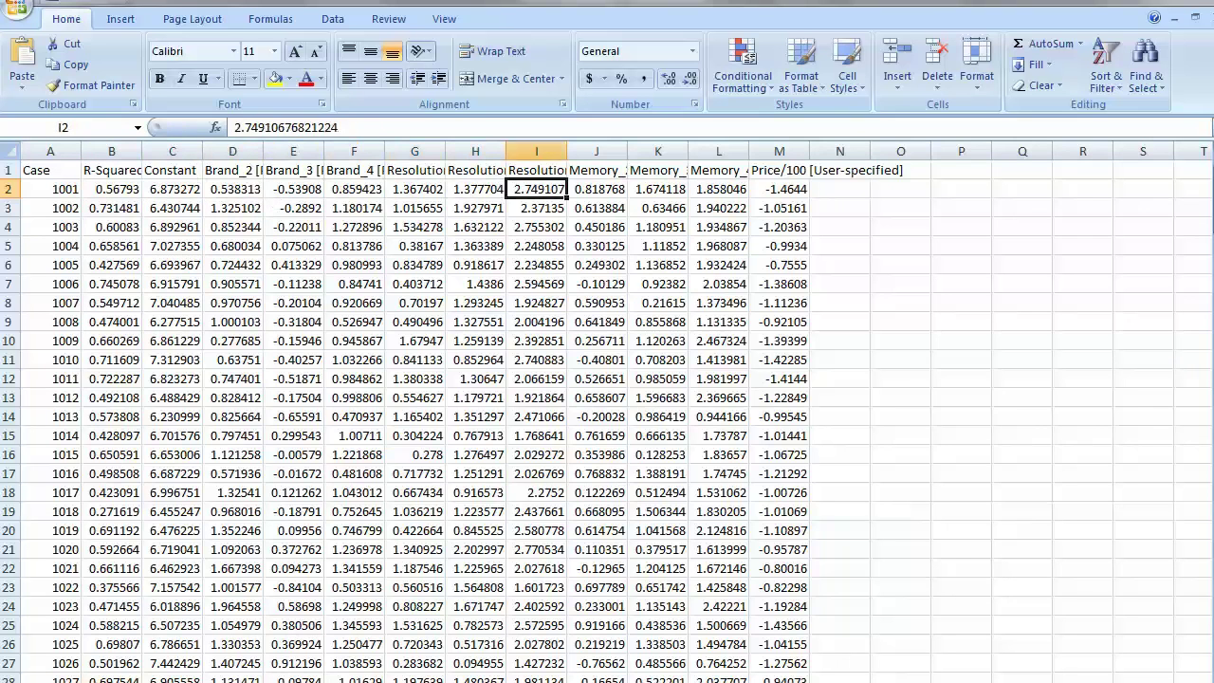
pyautogui.press('Right')
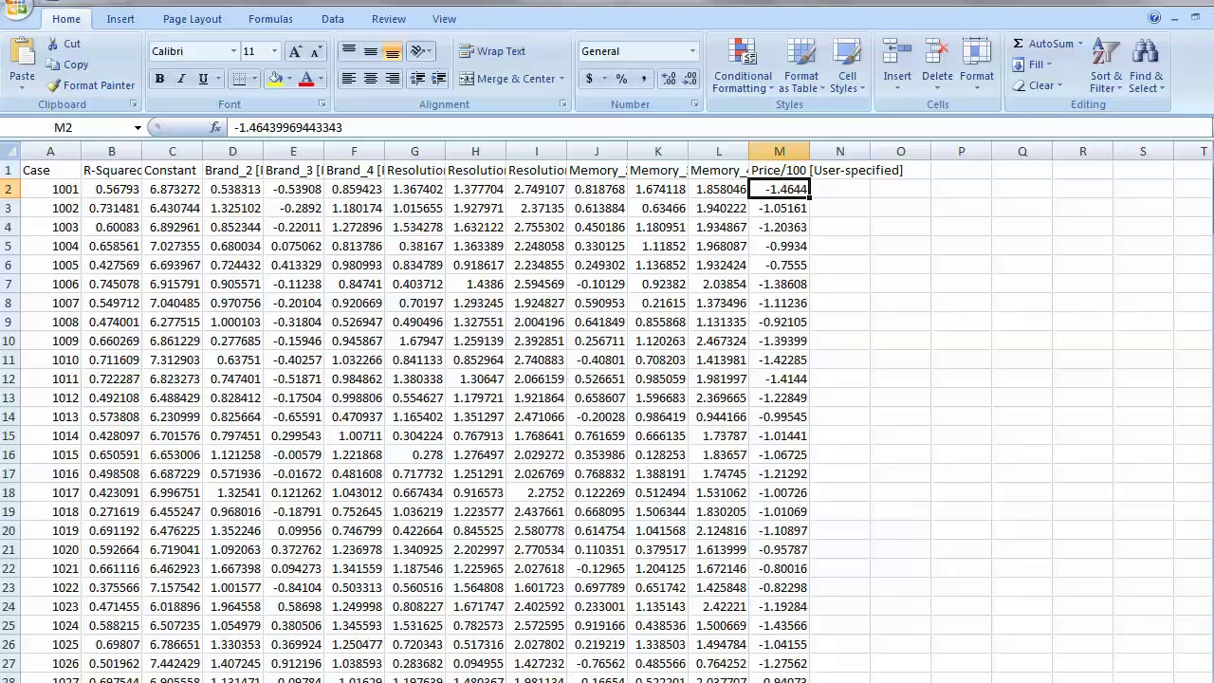
# Examine the Price/100 coefficients down the column for the successive cases, along with the column's heading
pyautogui.hotkey('shift', 'Down')
pyautogui.hotkey('shift', 'Down')
pyautogui.hotkey('shift', 'Down')
pyautogui.hotkey('shift', 'Down')
pyautogui.hotkey('shift', 'Down')
pyautogui.hotkey('shift', 'Down')
pyautogui.hotkey('shift', 'Down')
pyautogui.hotkey('shift', 'Down')
pyautogui.hotkey('shift', 'Down')
pyautogui.hotkey('shift', 'Down')
pyautogui.hotkey('shift', 'Down')
pyautogui.hotkey('shift', 'Down')
pyautogui.hotkey('shift', 'Down')
pyautogui.hotkey('shift', 'Down')
pyautogui.hotkey('shift', 'Down')
pyautogui.hotkey('shift', 'Down')
pyautogui.hotkey('shift', 'Down')
pyautogui.hotkey('shift', 'Down')
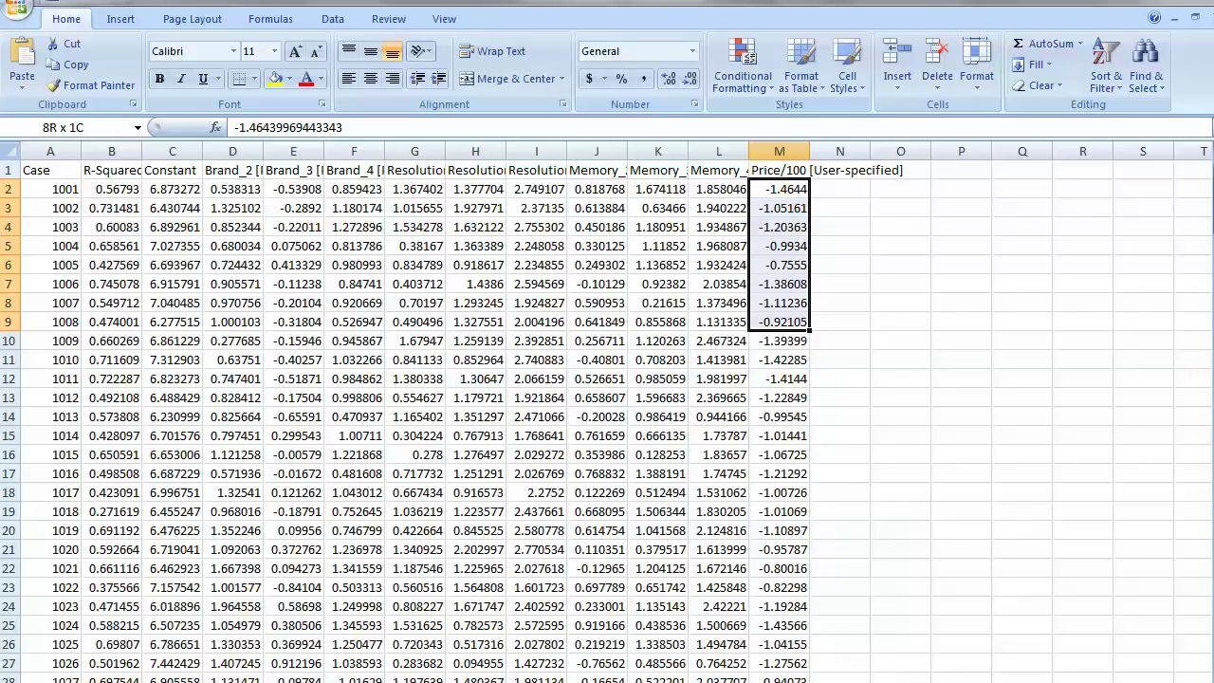
pyautogui.hotkey('shift', 'Down')
pyautogui.hotkey('shift', 'Down')
pyautogui.hotkey('shift', 'Down')
pyautogui.press('Up')
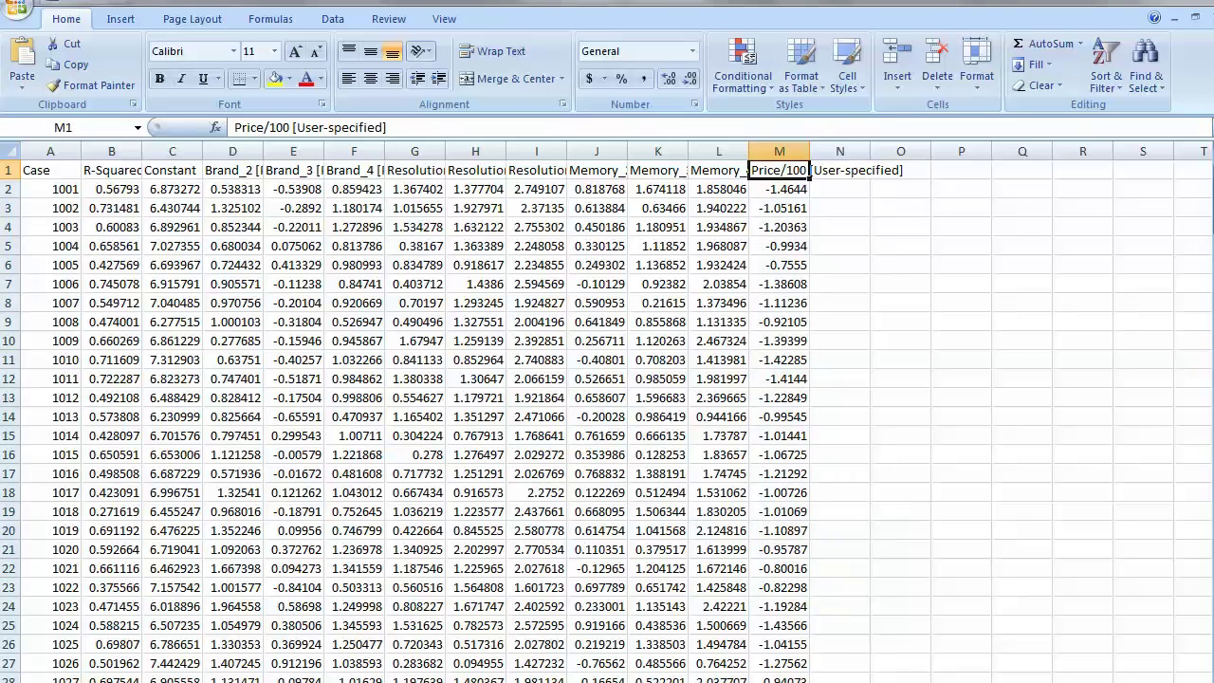
# Review case 1001's estimates backwards from Price/100 through Memory and Resolution to the Brand coefficients
pyautogui.press('Down')
pyautogui.press('Left')
pyautogui.press('Left')
pyautogui.press('Left')
pyautogui.press('Left')
pyautogui.press('Left')
pyautogui.press('Left')
pyautogui.press('Left')
pyautogui.press('Left')
pyautogui.press('Left')
pyautogui.press('Left')
pyautogui.press('Left')
pyautogui.press('Left')
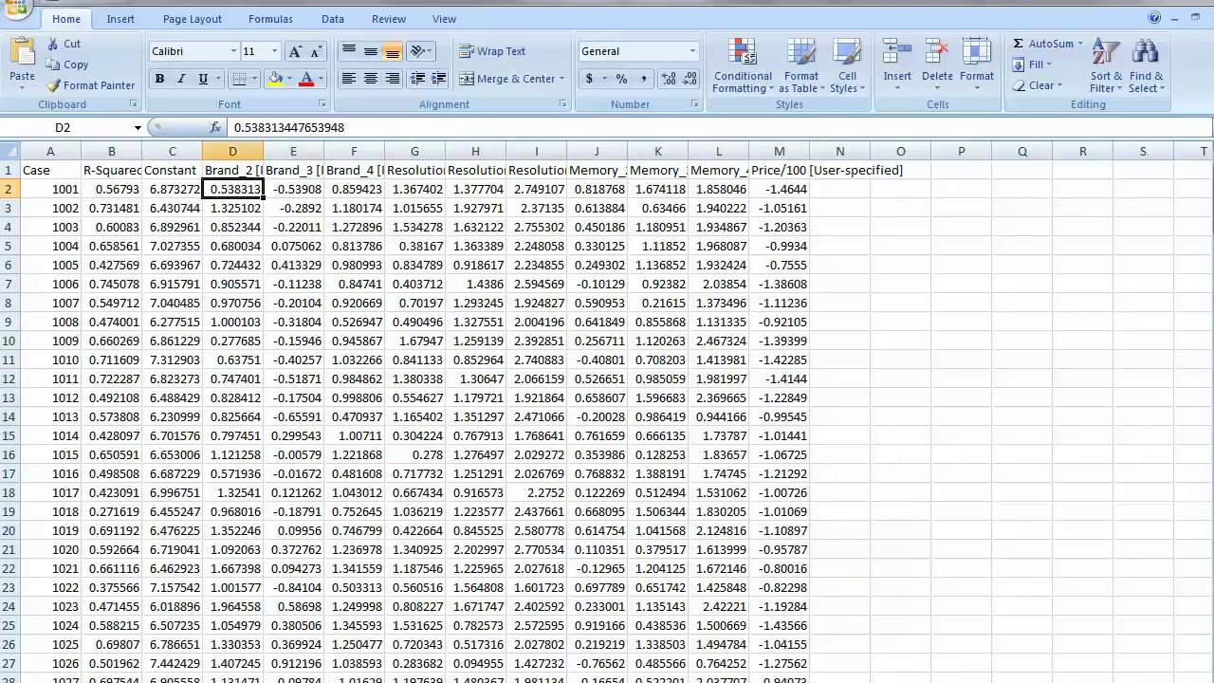